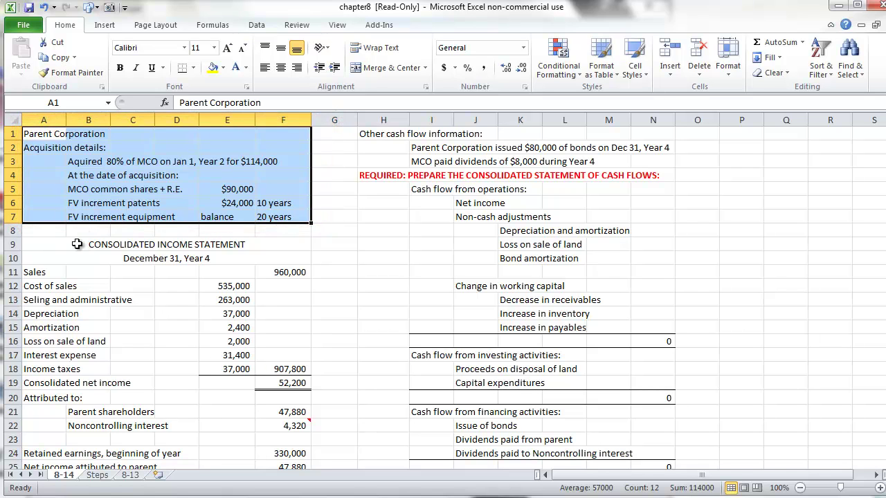
Review the consolidated income statement: net income formula, income shares totalling 52,200, and dividends paid
click(77, 244)
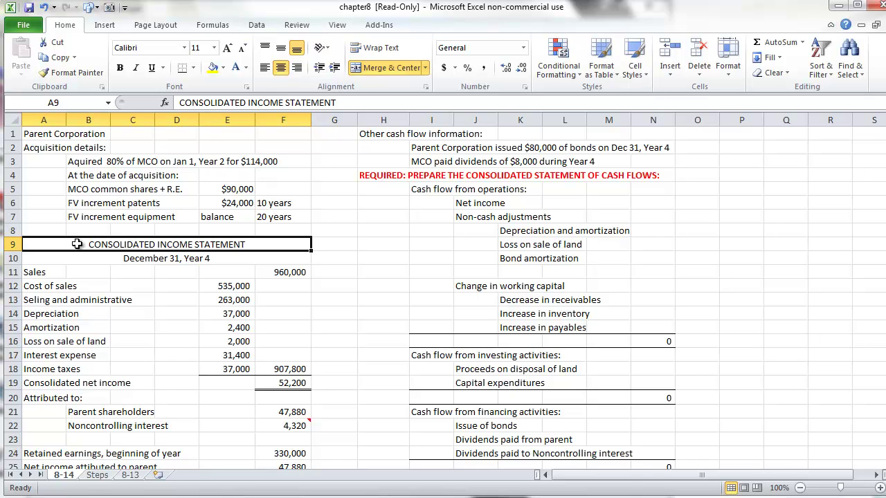
scroll(77, 243, down, 2)
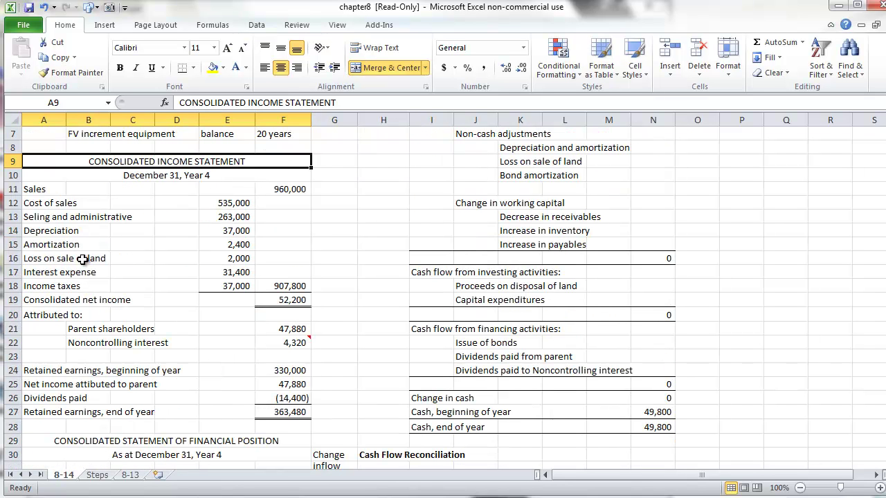
click(297, 300)
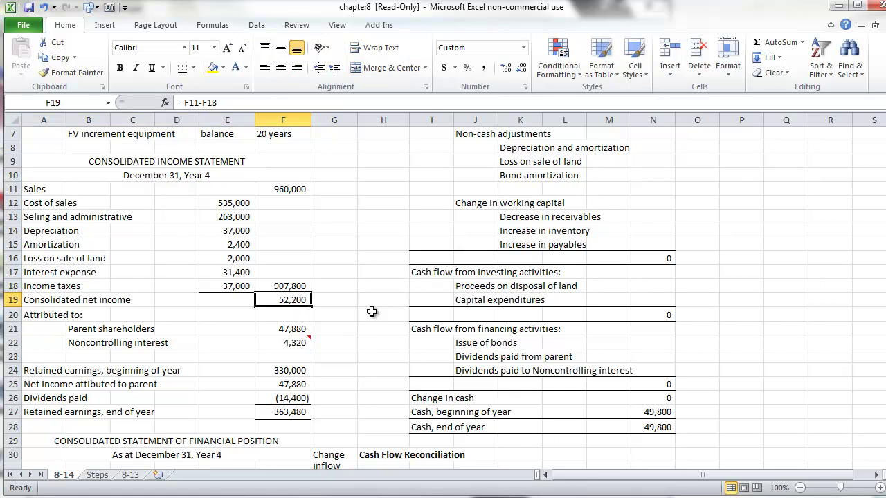
drag(285, 331, 285, 343)
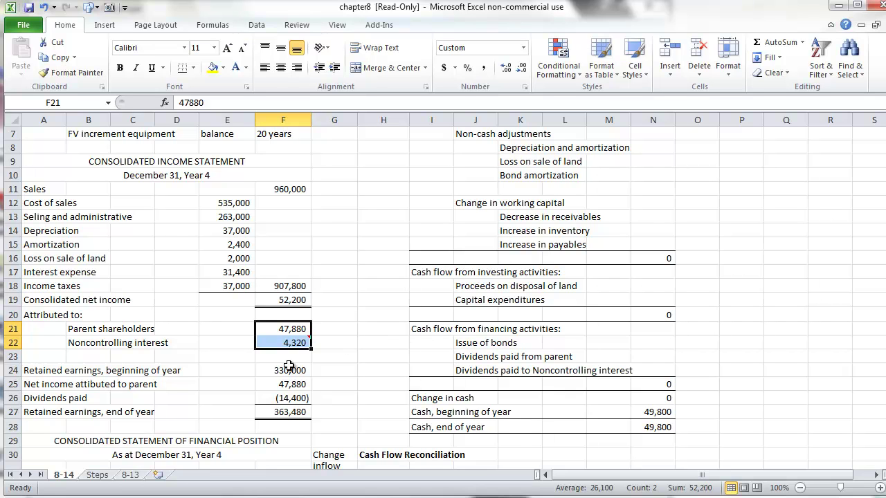
click(267, 398)
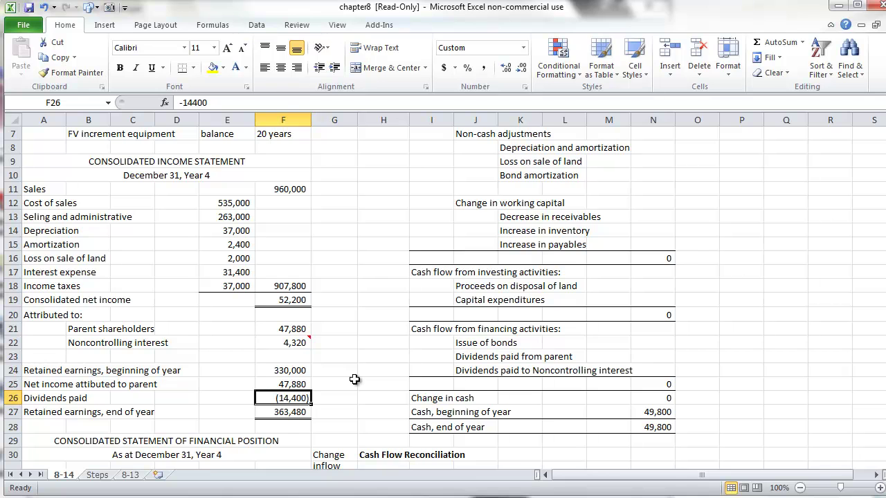
scroll(355, 379, down, 7)
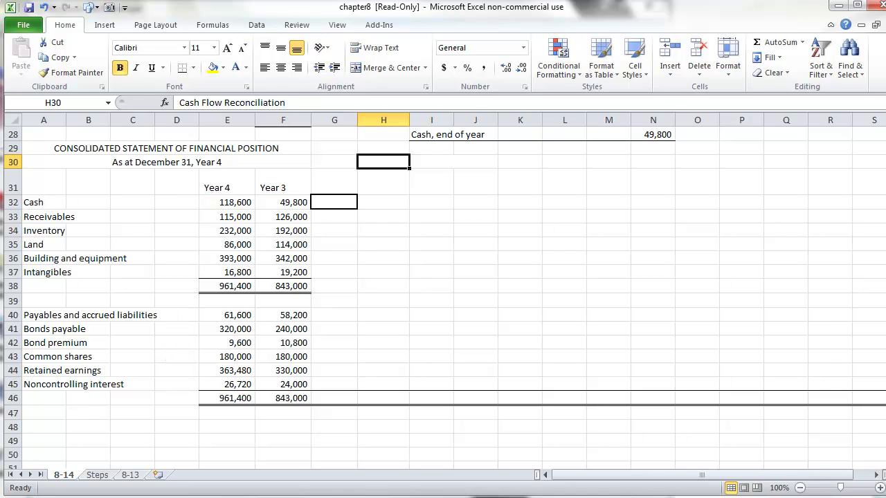
Review the cash flow notes and required line, then select the 'non cash adjustment' heading in G9:G10
scroll(387, 153, up, 9)
drag(371, 136, 446, 162)
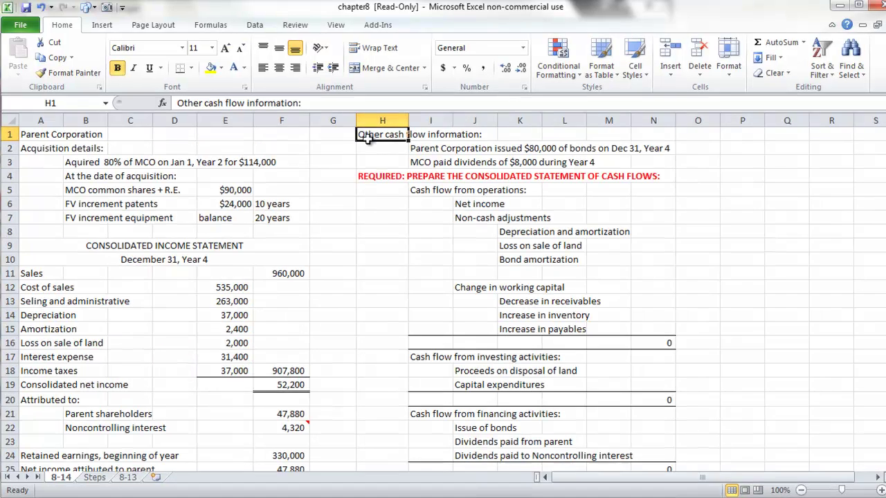
drag(400, 205, 699, 208)
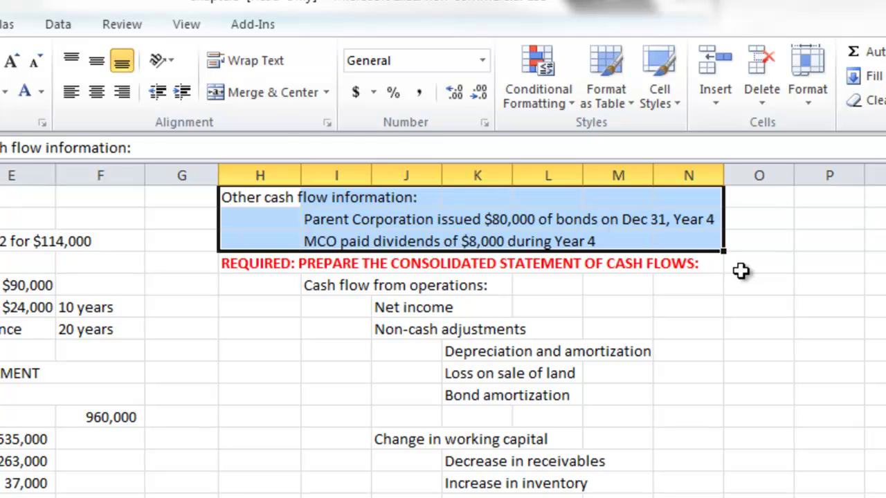
key(Down)
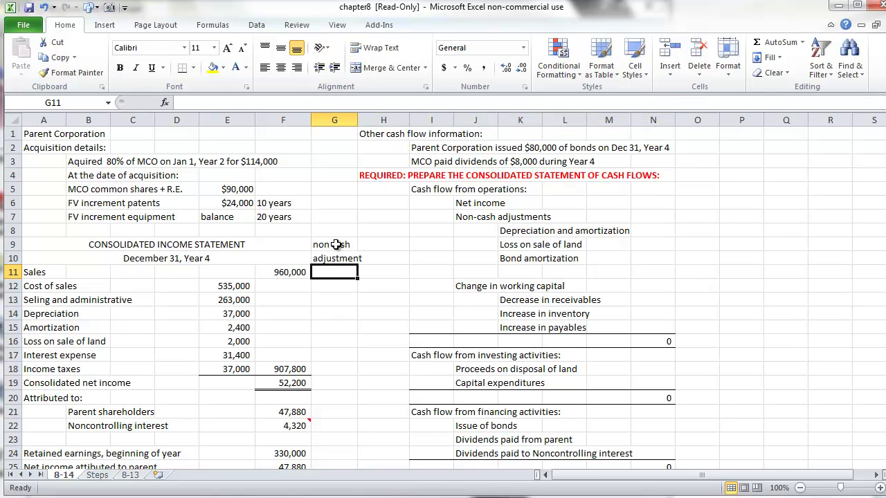
drag(336, 244, 338, 258)
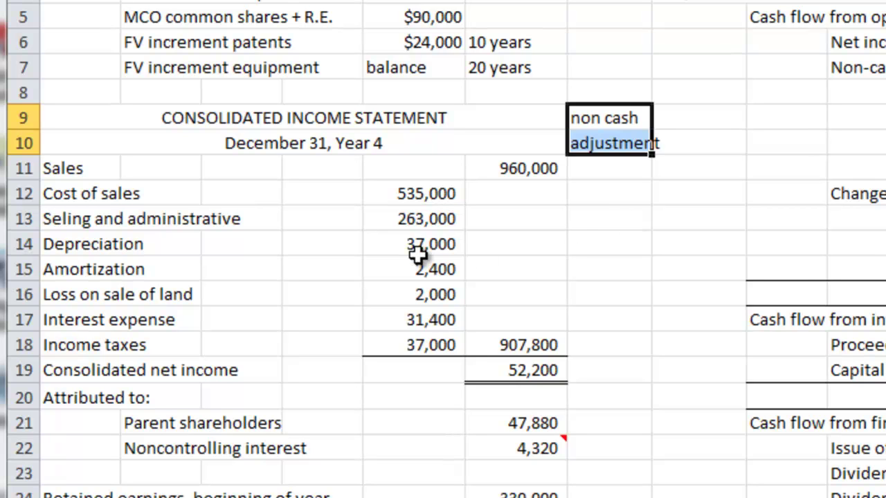
Link G14:G16 to depreciation 37,000, amortization 2,400 and loss on land 2,000 (=E14, =E15, =E16)
click(632, 248)
text(=)
key(Left)
key(Left)
key(Return)
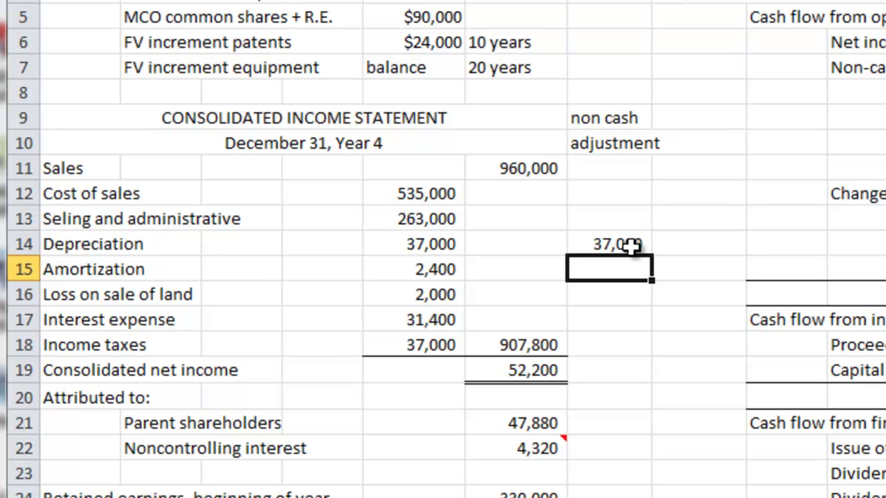
text(=)
key(Left)
key(Left)
key(Return)
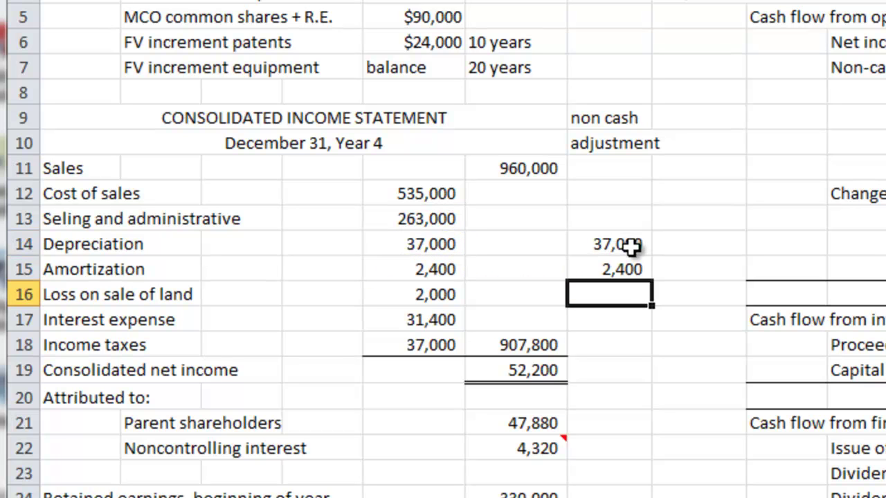
text(=)
key(Left)
key(Left)
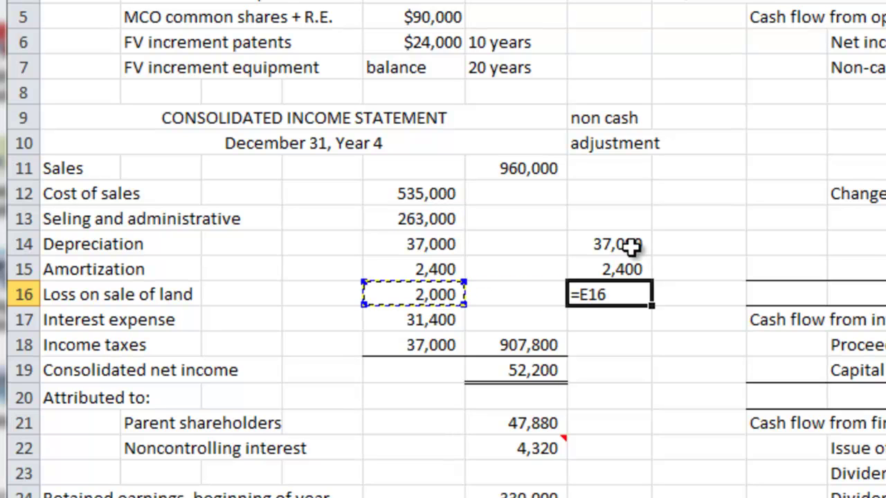
key(Return)
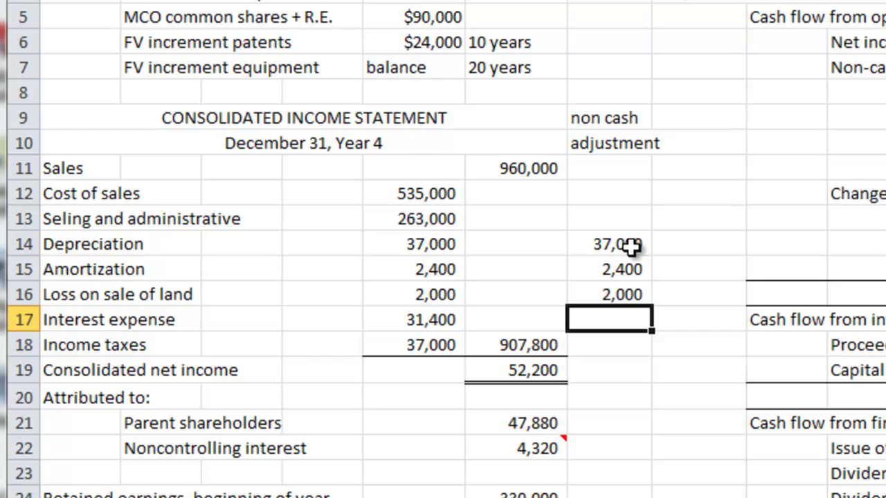
scroll(631, 245, down, 7)
click(741, 79)
scroll(741, 79, down, 1)
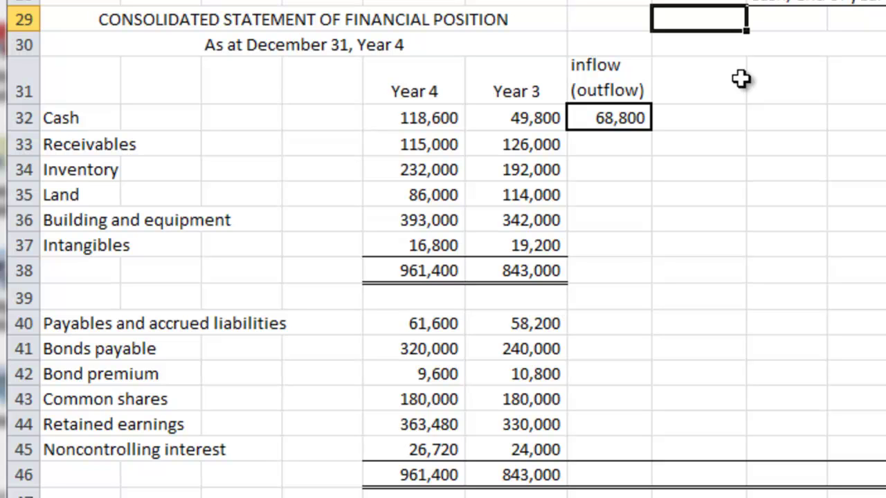
Copy the cash change formula down the asset and liability rows of the inflow (outflow) column
click(624, 119)
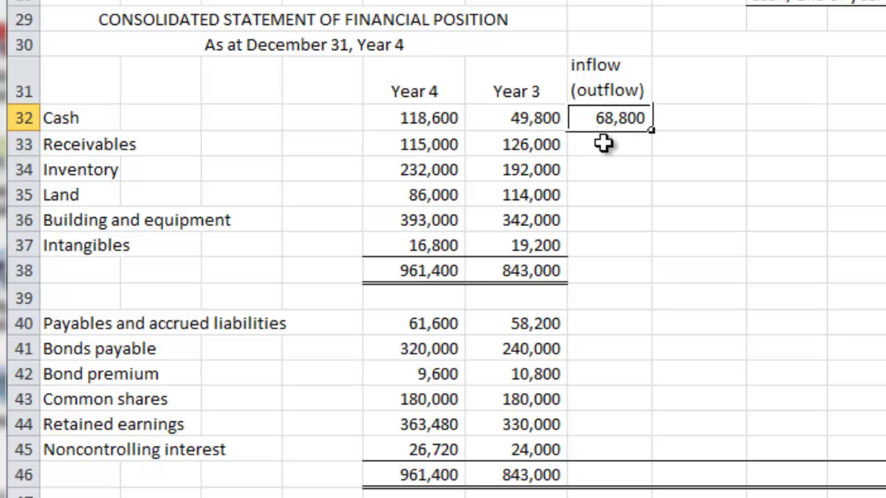
key(ctrl+c)
drag(604, 143, 609, 271)
key(ctrl+v)
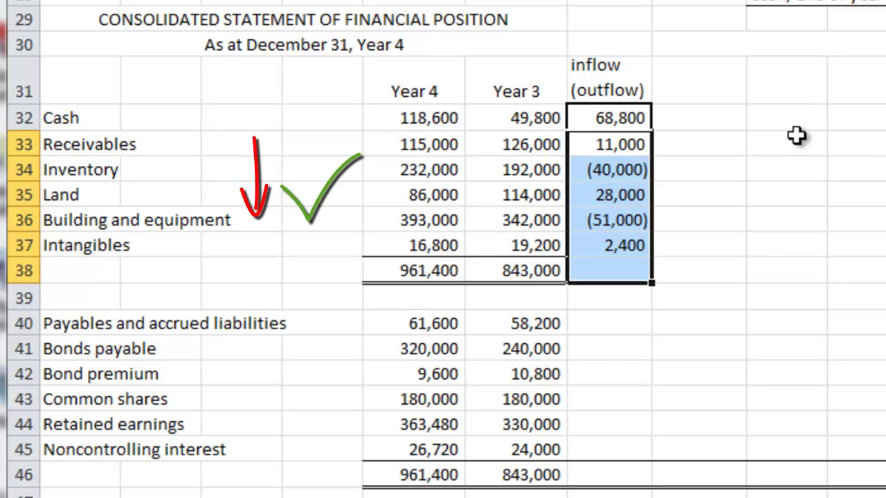
key(shift+Up)
key(shift+Up)
key(shift+Up)
key(shift+Up)
key(shift+Up)
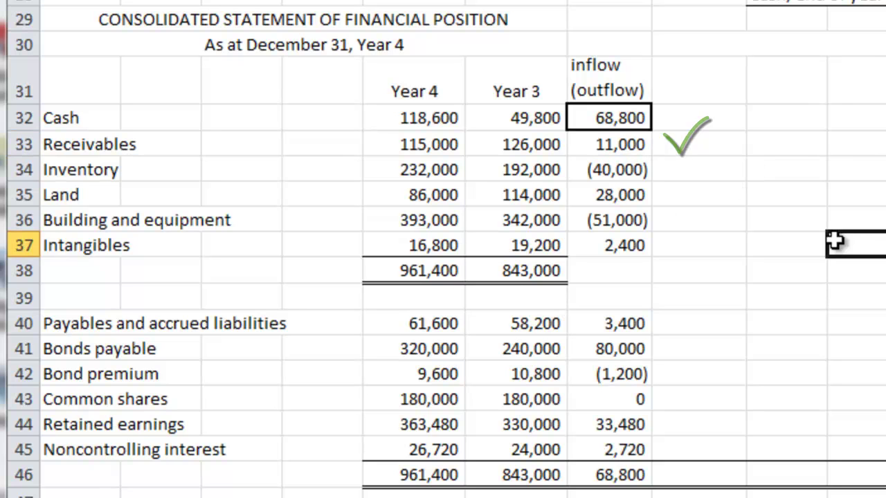
drag(626, 323, 626, 450)
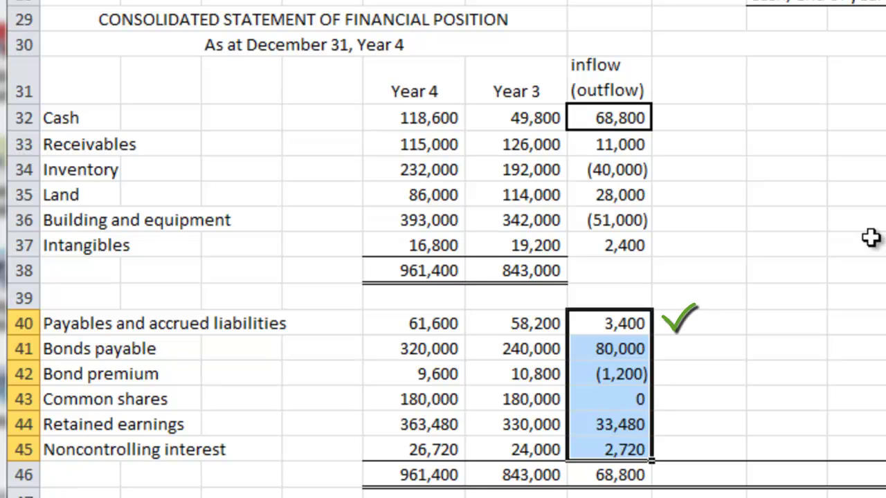
click(740, 45)
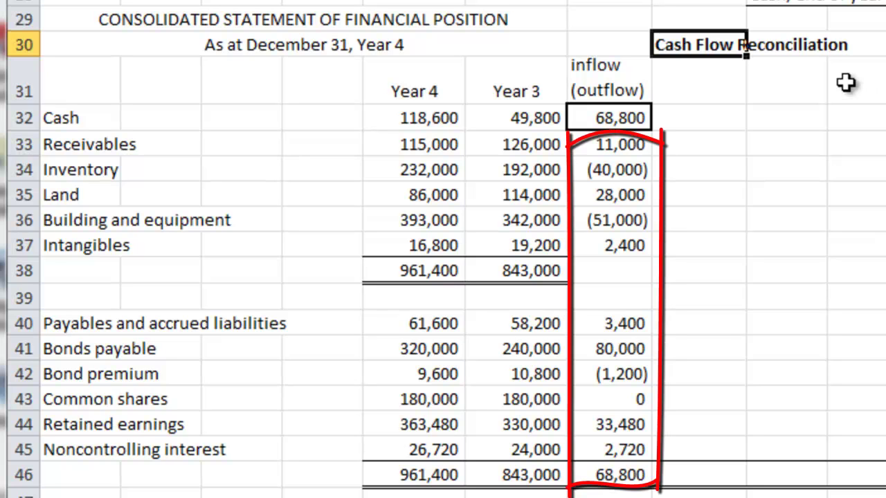
Add a 'Business acquired' heading and link Depr'n Amort entries to depreciation 37,000 and amortization 2,400
click(717, 89)
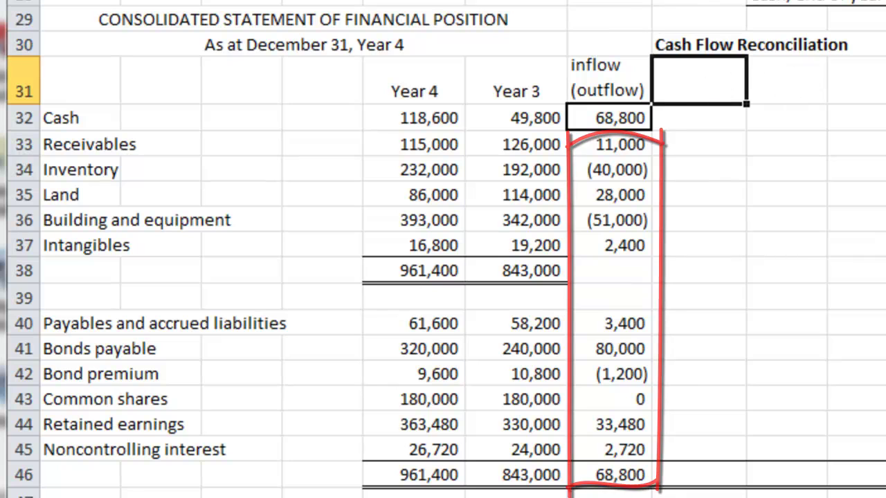
text(Business acquired)
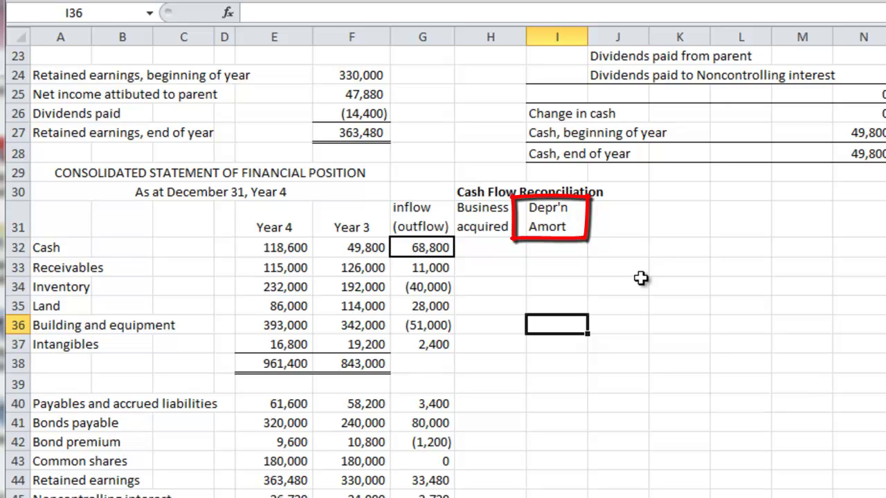
text(=)
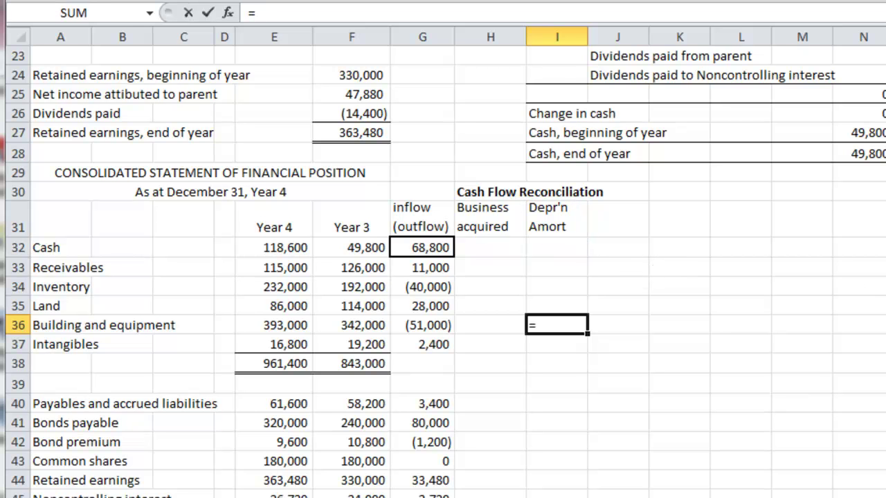
scroll(852, 286, up, 5)
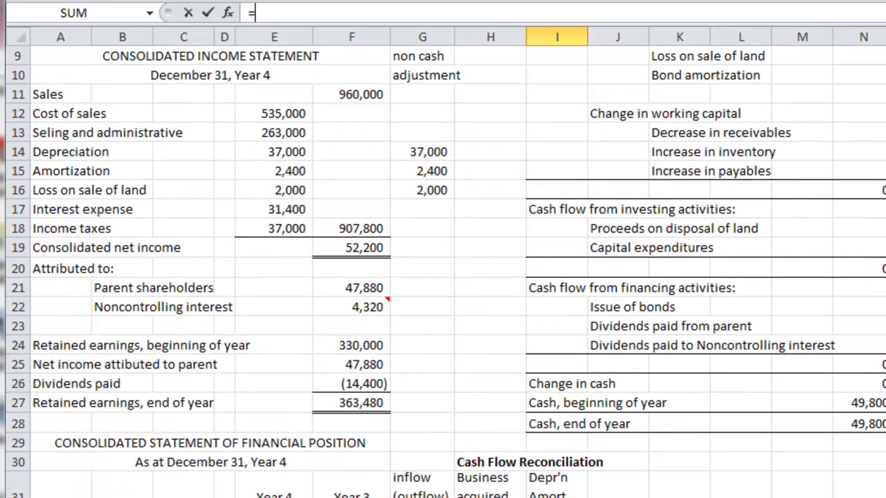
click(423, 151)
key(Return)
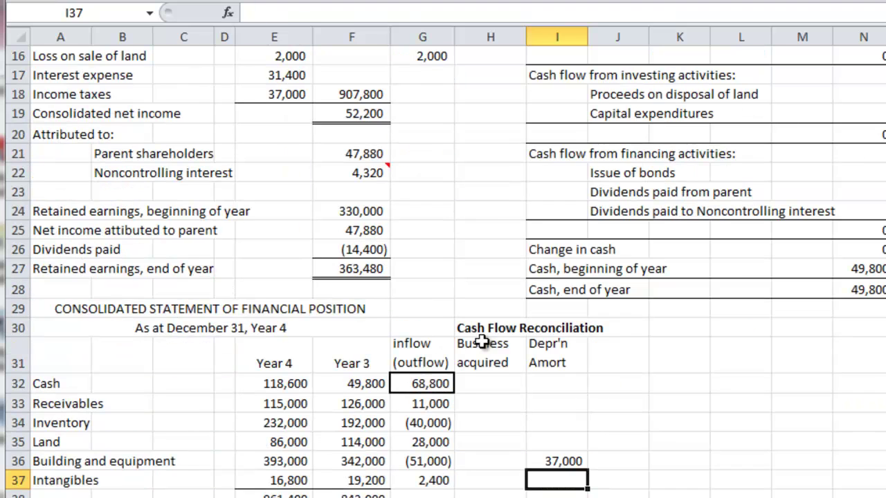
text(=)
scroll(461, 214, up, 3)
click(429, 191)
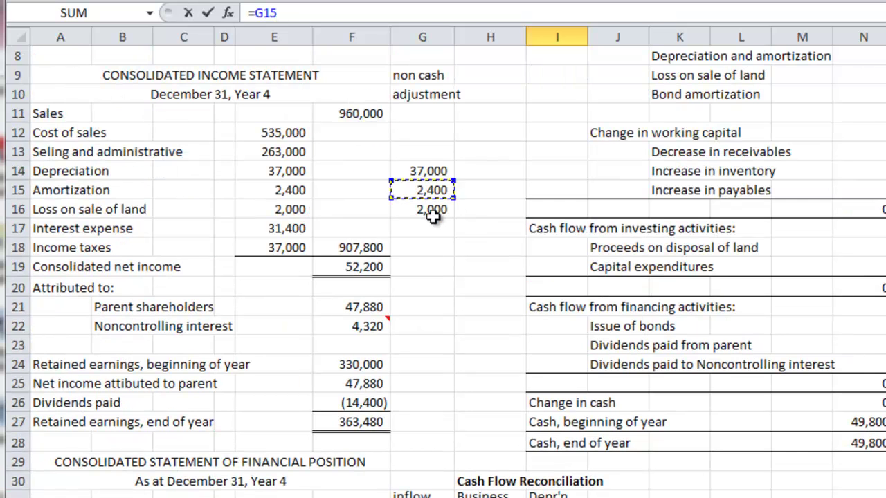
key(Return)
click(734, 236)
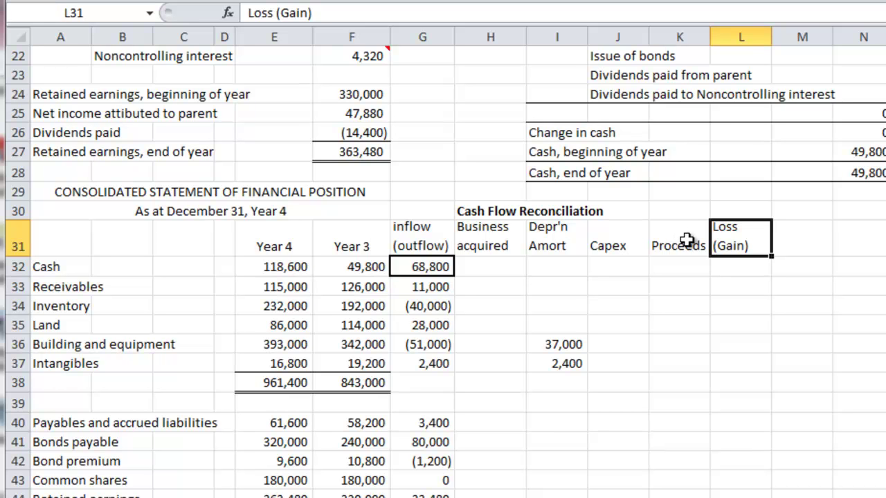
Link the Land row's Loss (Gain) cell to the 2,000 loss on sale of land (=G16)
click(712, 328)
text(=)
scroll(554, 277, up, 4)
click(450, 171)
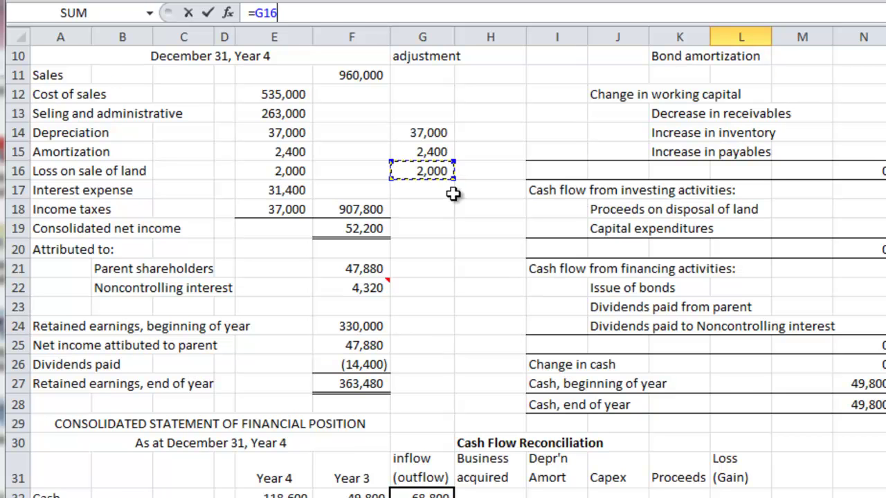
key(Return)
Enter 26,000 as the Land row's Proceeds so the row reconciles to 0
click(885, 442)
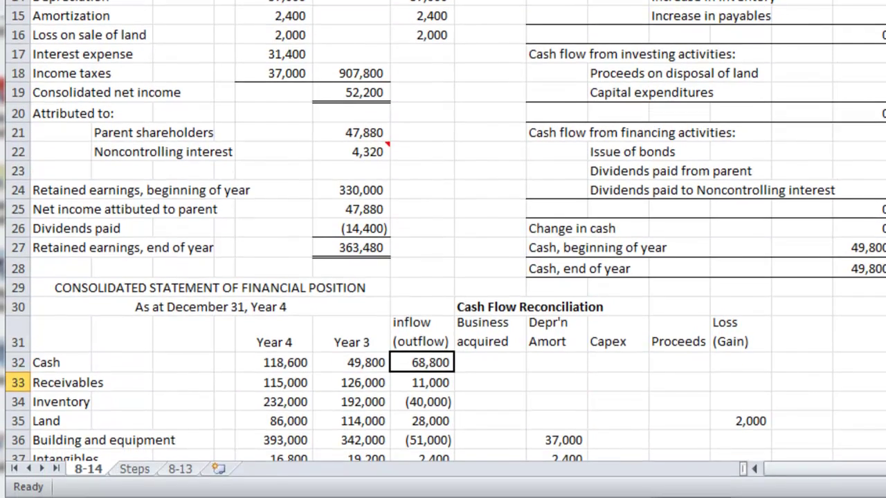
click(885, 480)
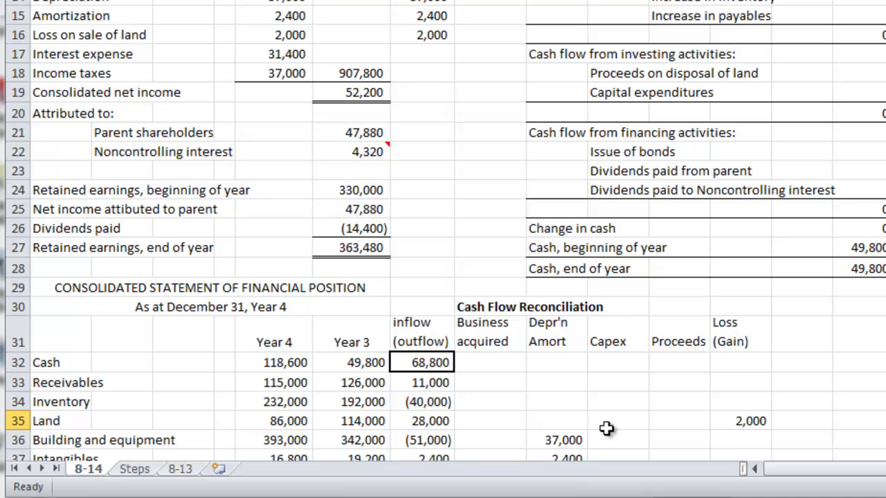
click(439, 426)
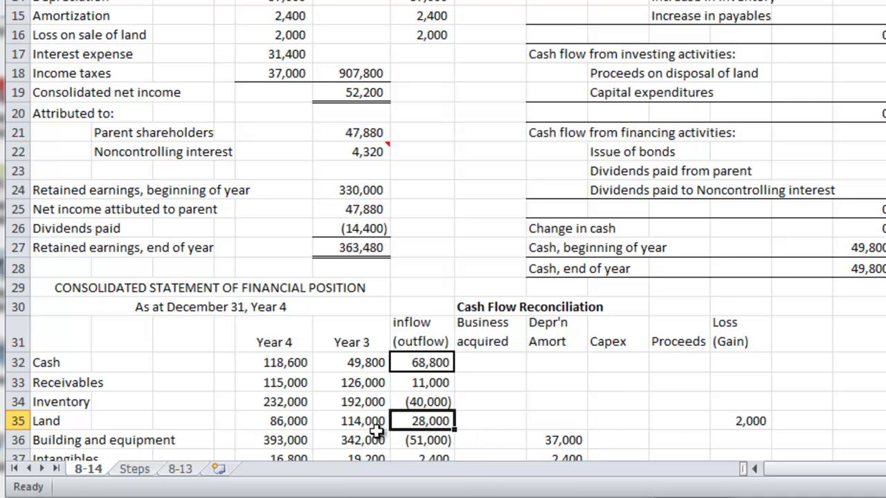
click(744, 423)
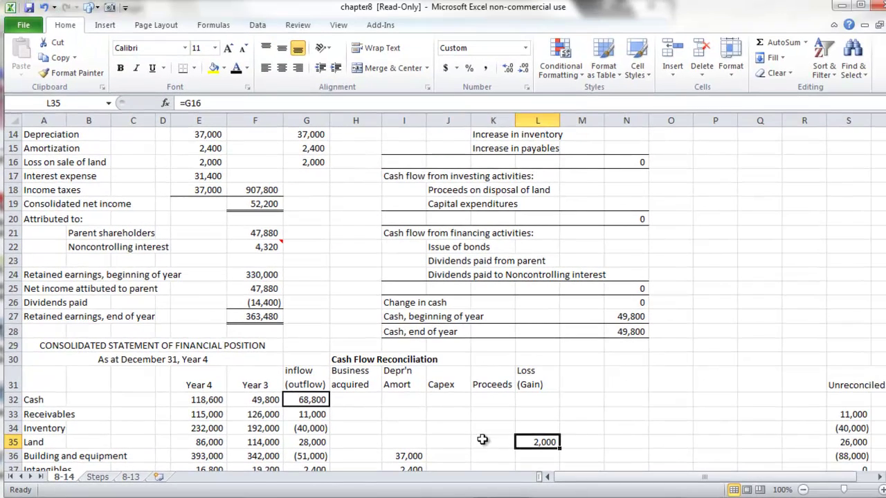
key(Left)
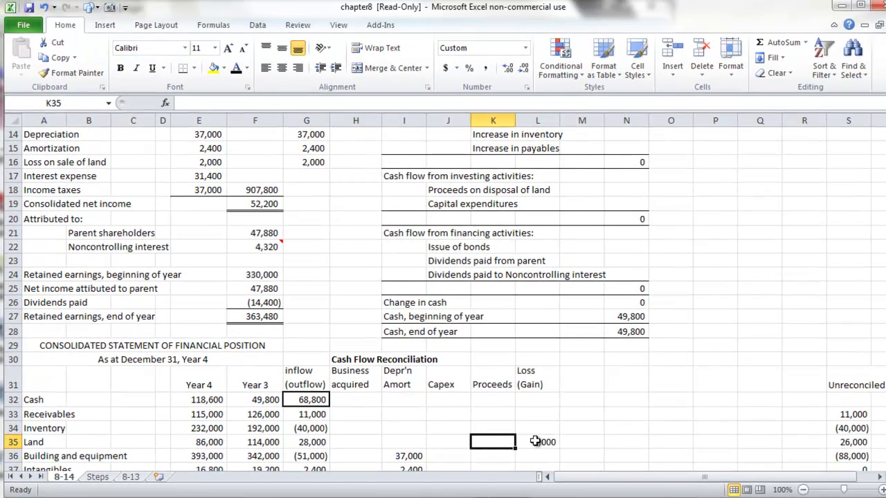
text(26000)
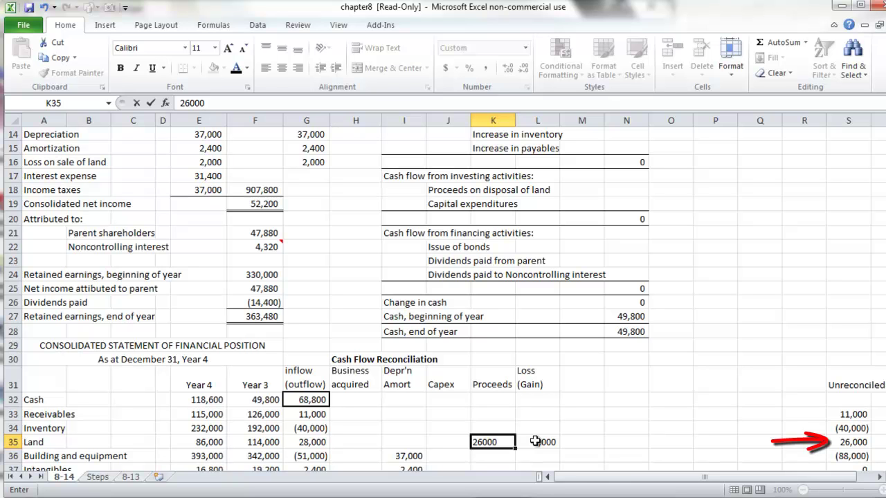
key(Return)
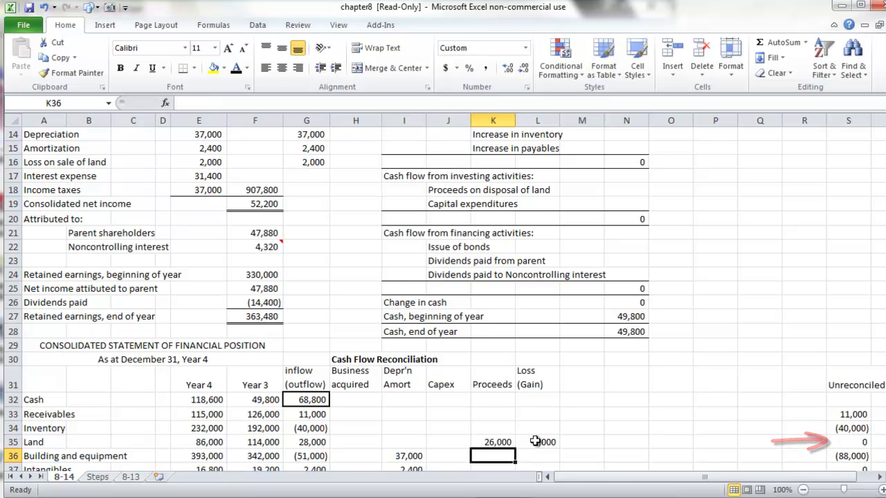
Enter -88000 as Capex for buildings and equipment
scroll(535, 442, down, 1)
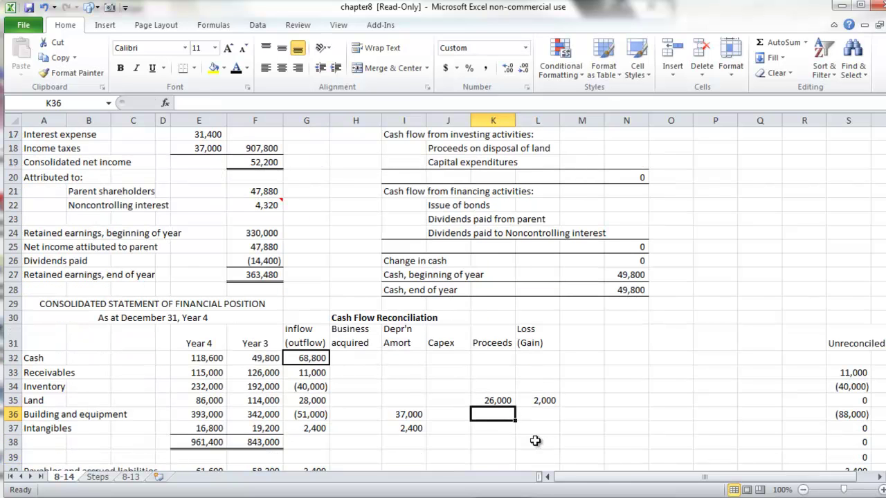
click(455, 413)
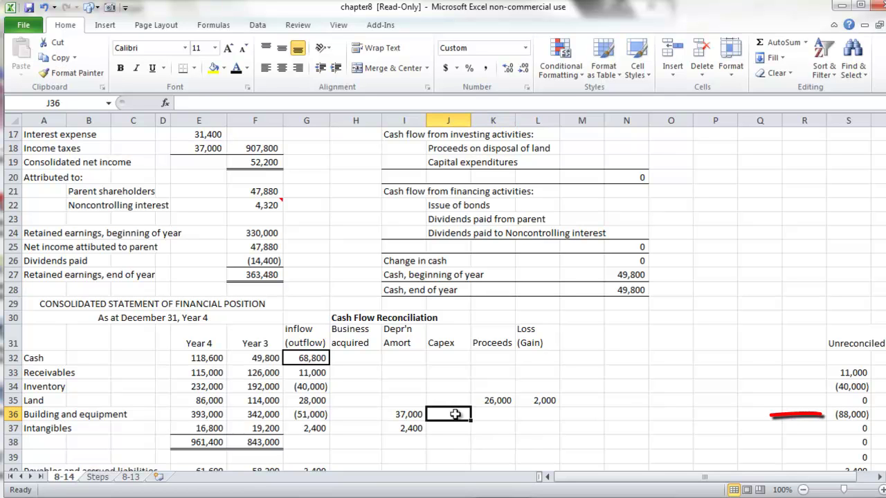
click(845, 416)
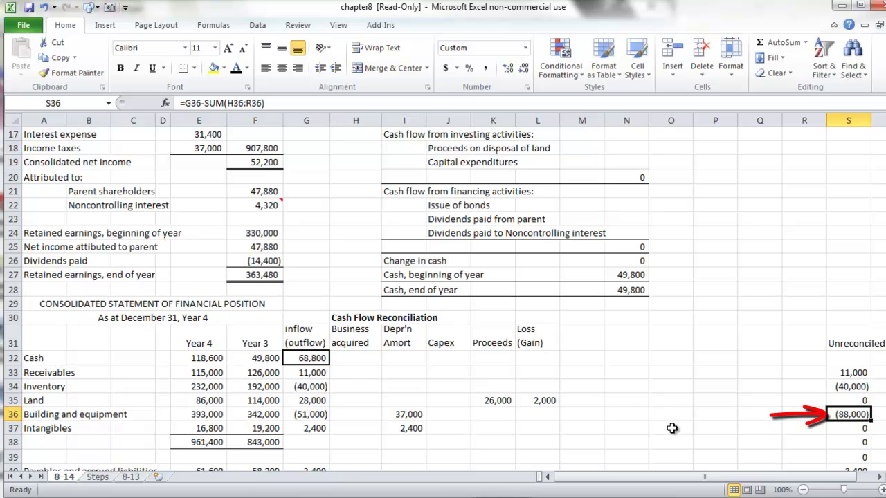
click(456, 418)
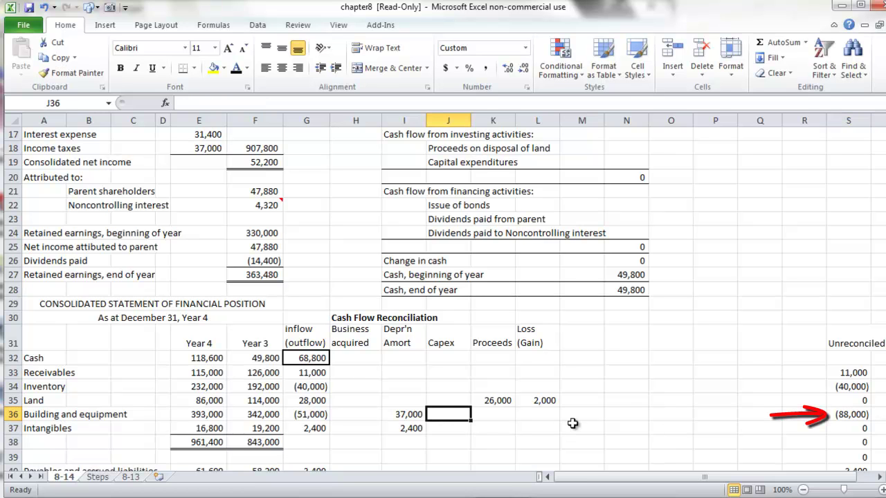
text(-888)
key(BackSpace)
text(000)
key(Return)
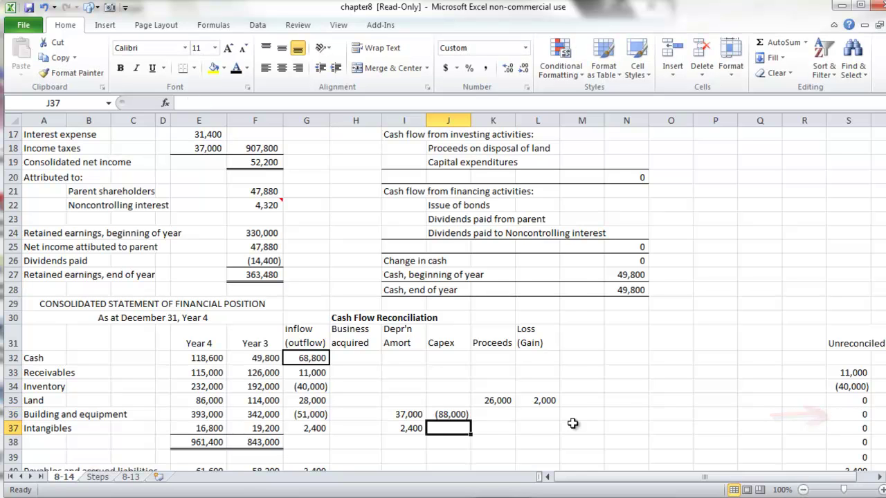
click(582, 335)
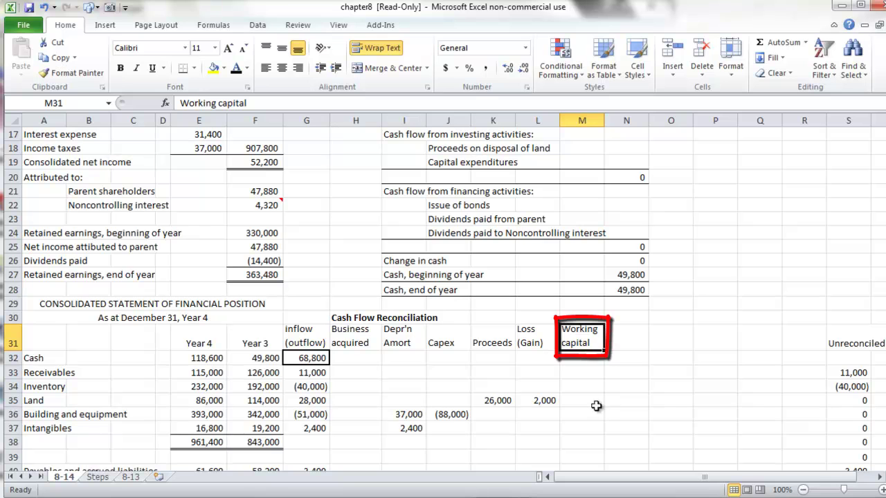
Link Working capital cells to receivables 11,000, inventory (40,000) and payables 3,400
click(577, 373)
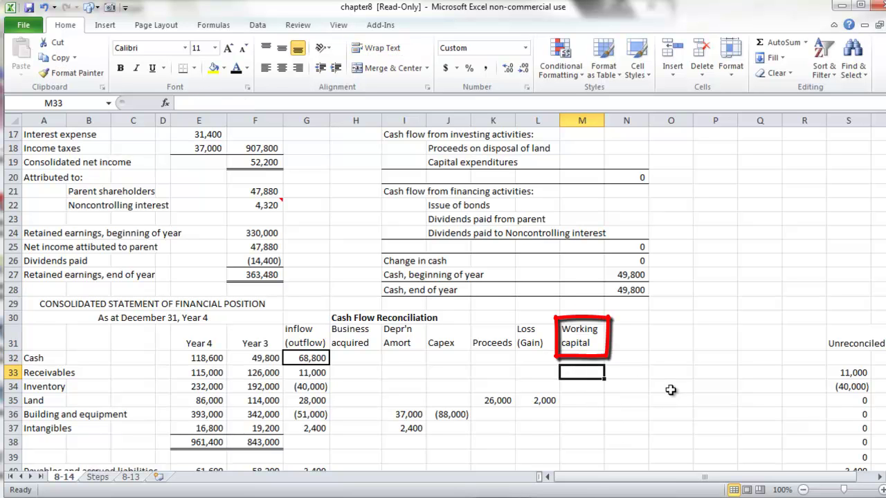
text(=)
click(313, 373)
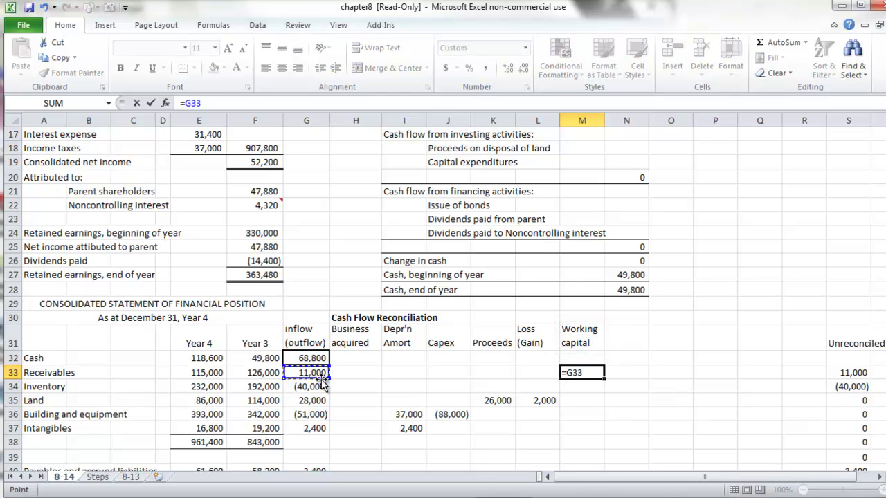
key(Return)
text(=)
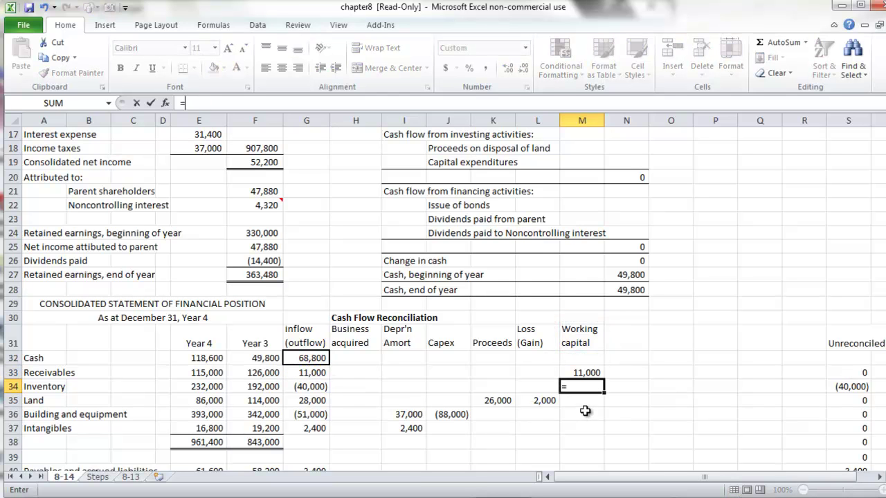
click(307, 388)
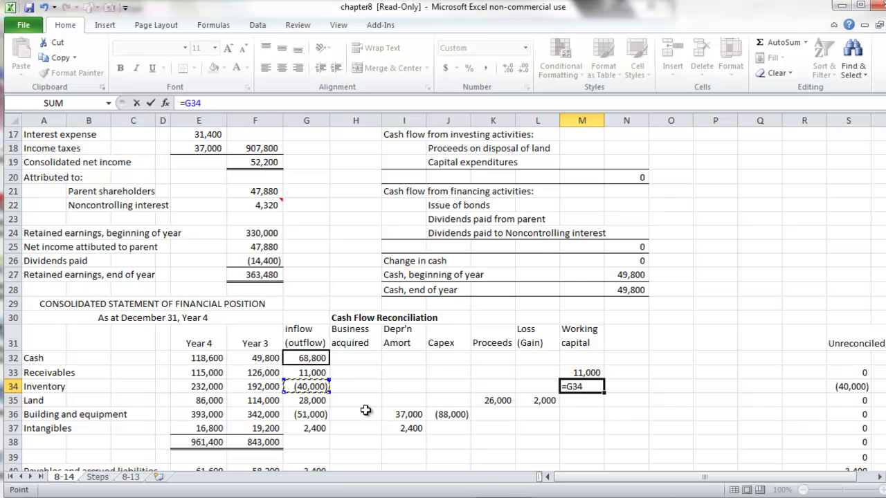
key(Return)
scroll(626, 420, down, 2)
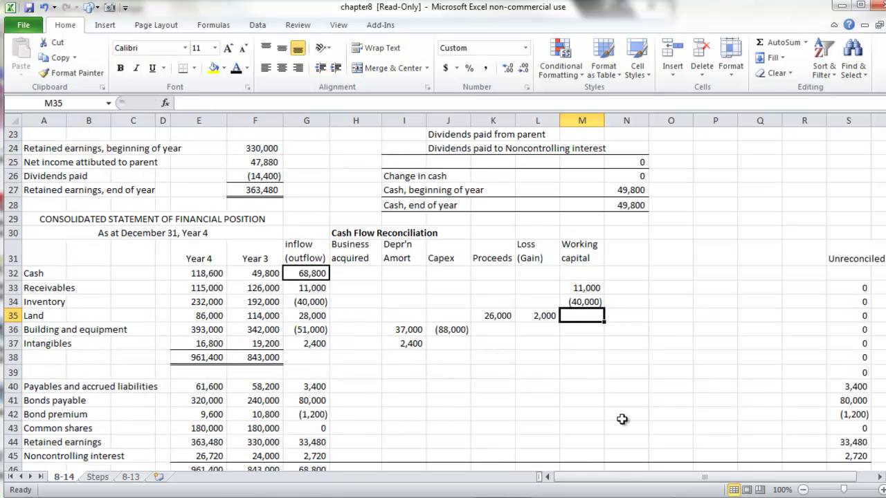
click(585, 386)
text(=)
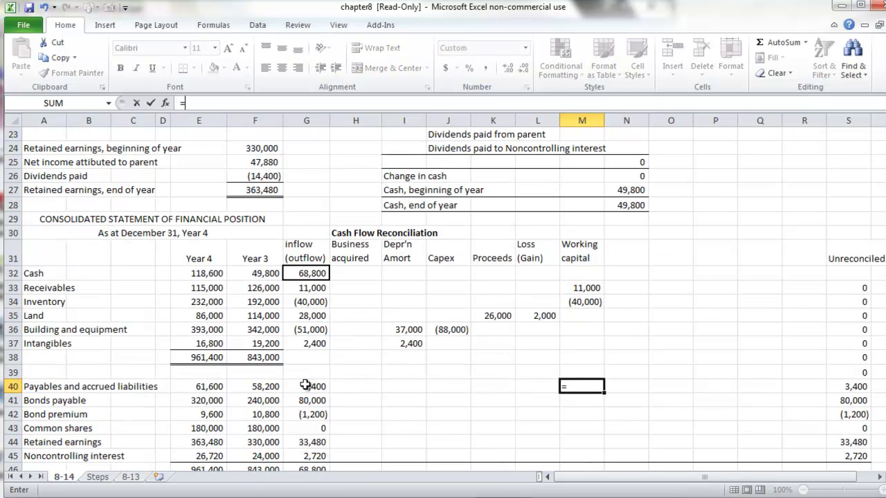
click(304, 386)
key(Return)
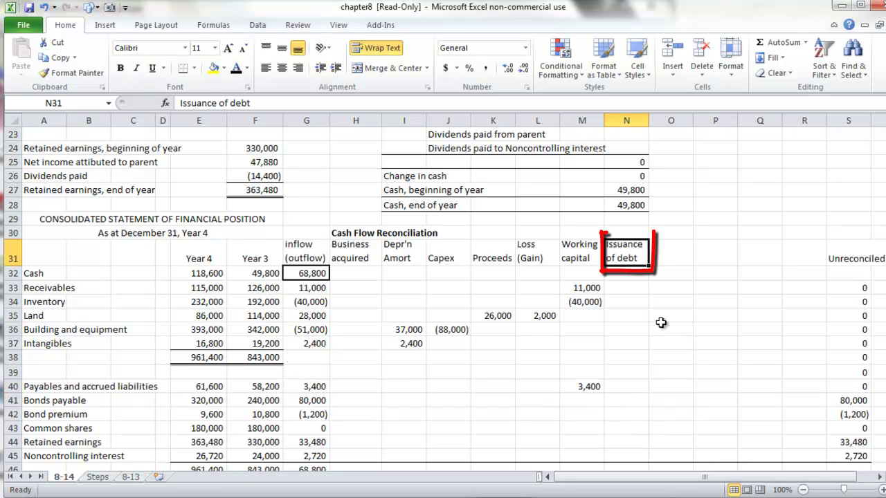
Enter 80,000 debt issuance for Bonds payable and link Retained earnings' Parent dividend to dividends paid
click(625, 401)
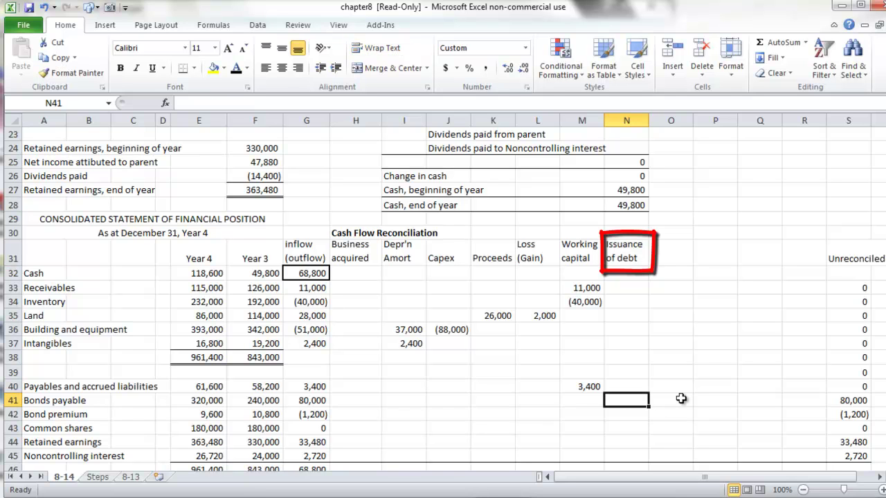
text(800000)
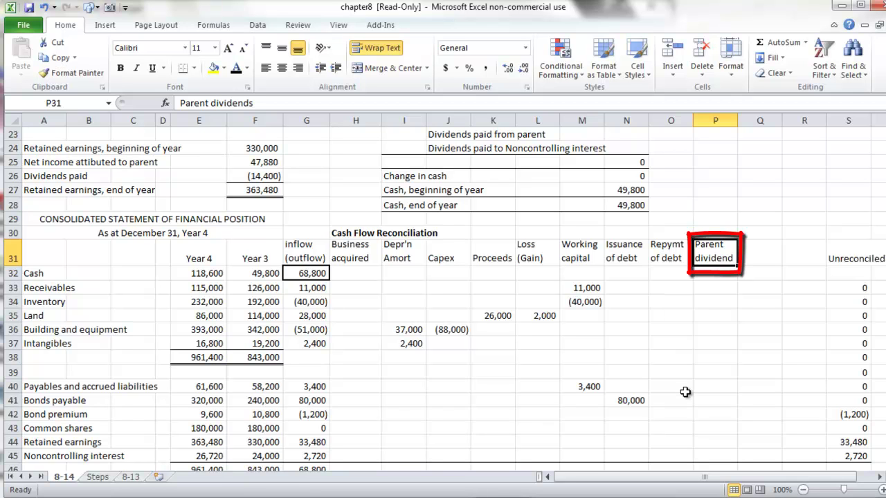
click(713, 440)
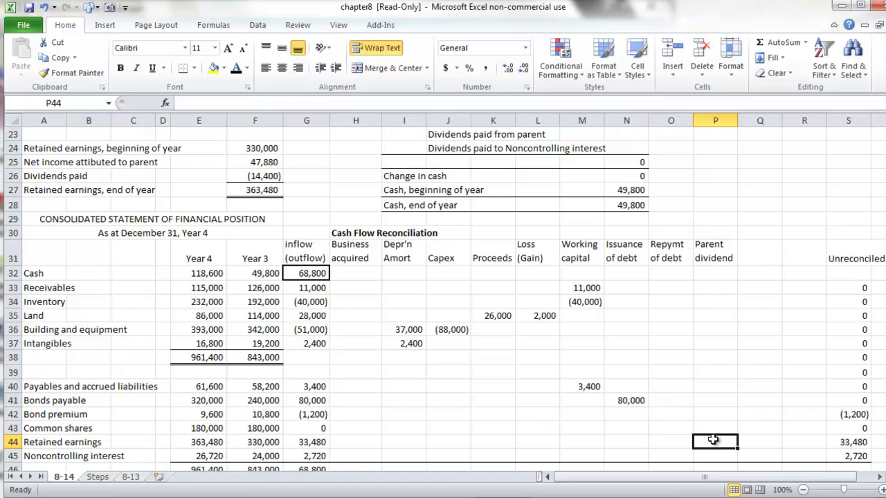
text(=)
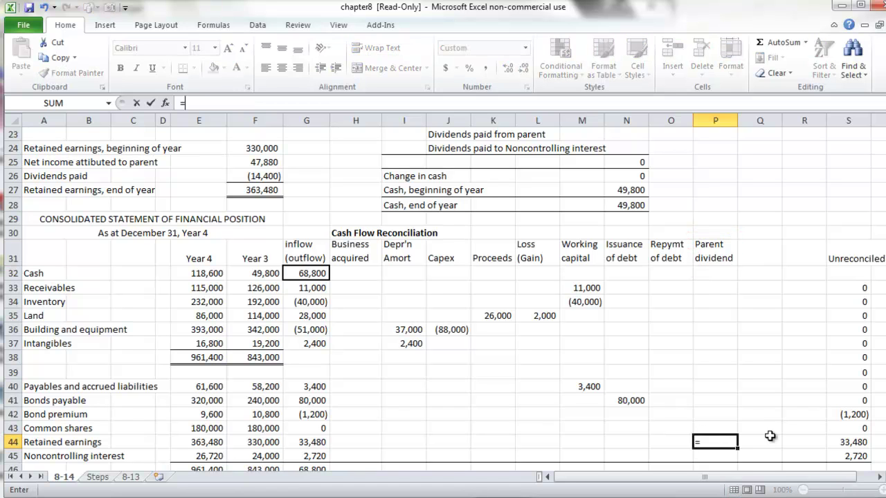
drag(884, 359, 885, 287)
click(252, 386)
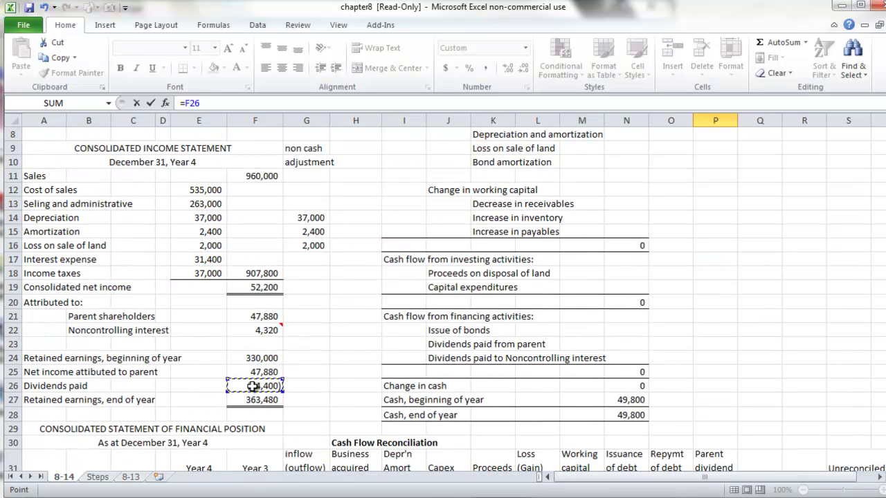
key(Return)
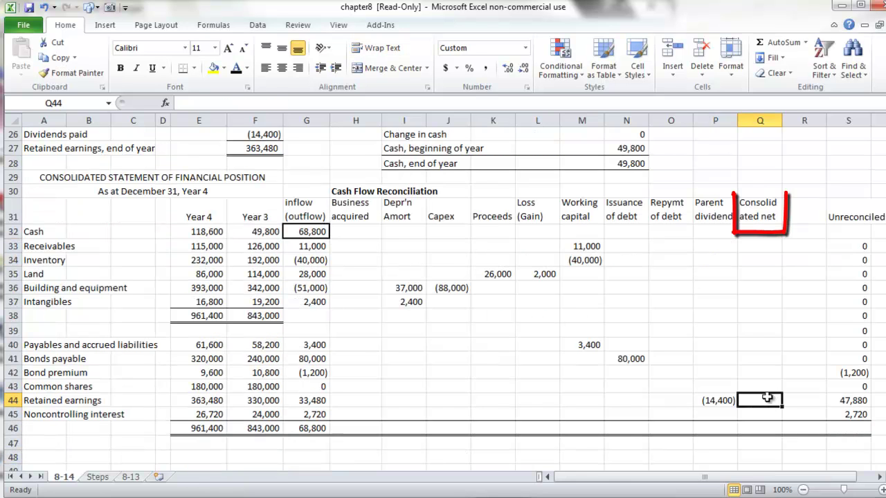
Link Consolidated net for Retained earnings to 47,880 (=F21) and Noncontrolling interest to 4,320 (=F22)
click(761, 346)
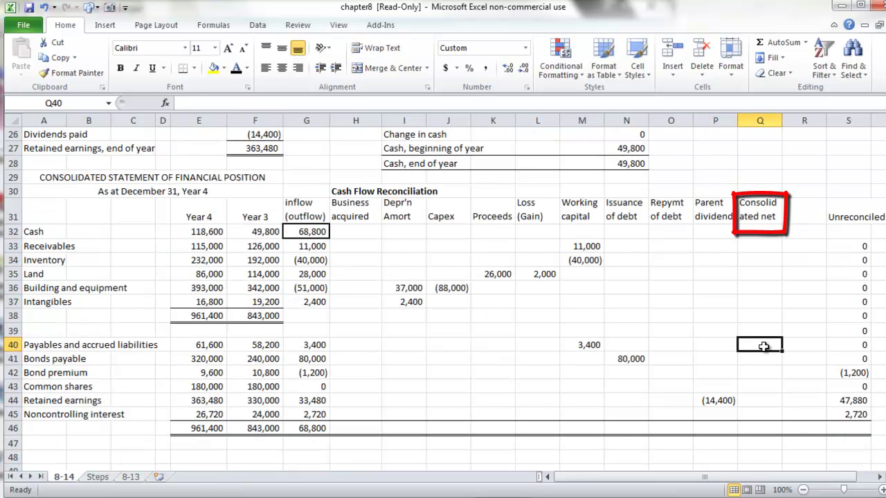
click(761, 401)
text(=)
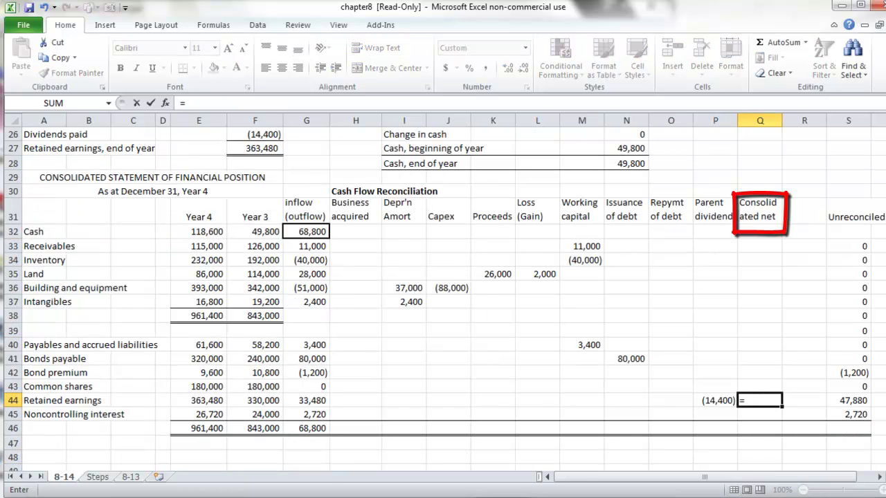
scroll(864, 264, up, 5)
click(263, 261)
key(Return)
text(=)
scroll(852, 360, up, 3)
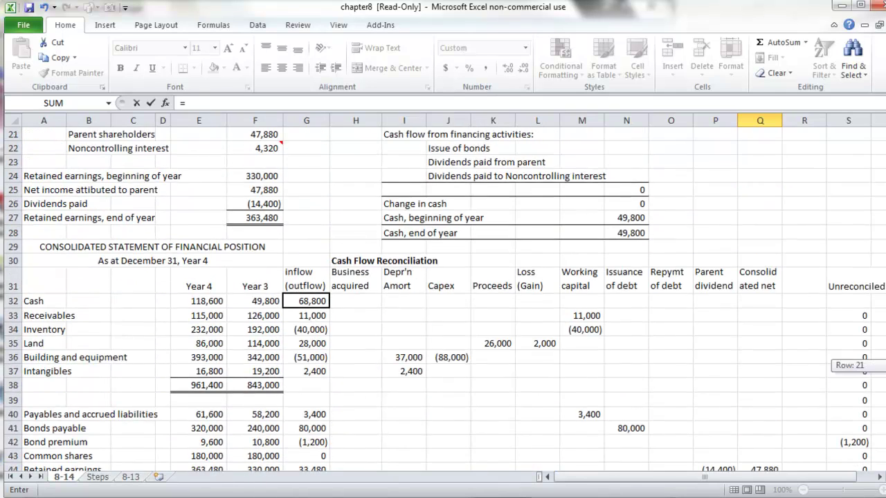
click(265, 233)
key(Return)
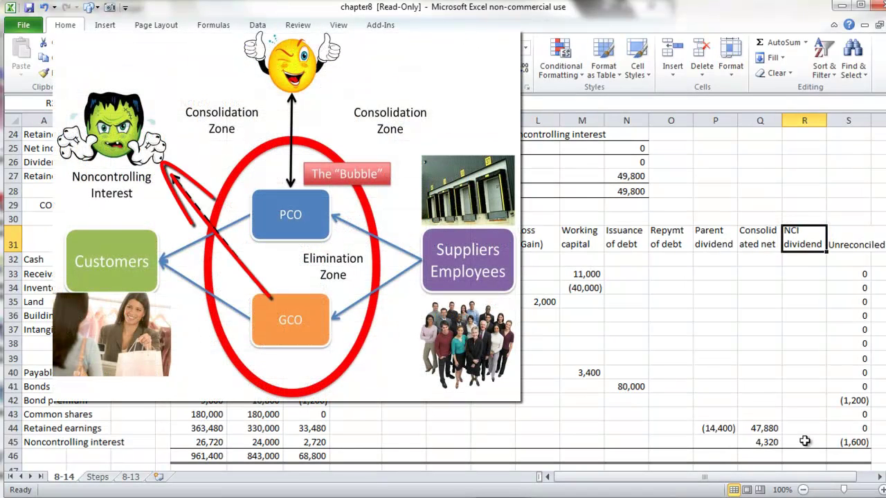
Enter =-8000*.2 as the Noncontrolling interest NCI dividend, giving (1,600)
click(805, 441)
text(=)
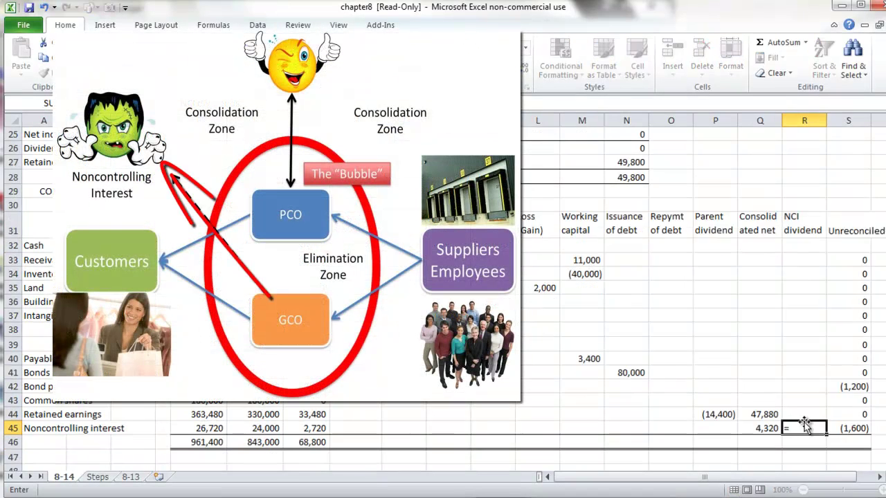
text(8000)
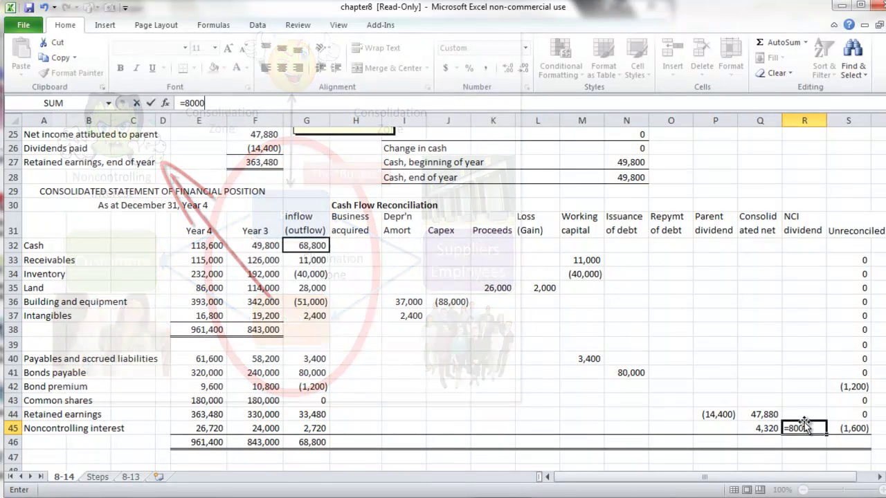
text(*)
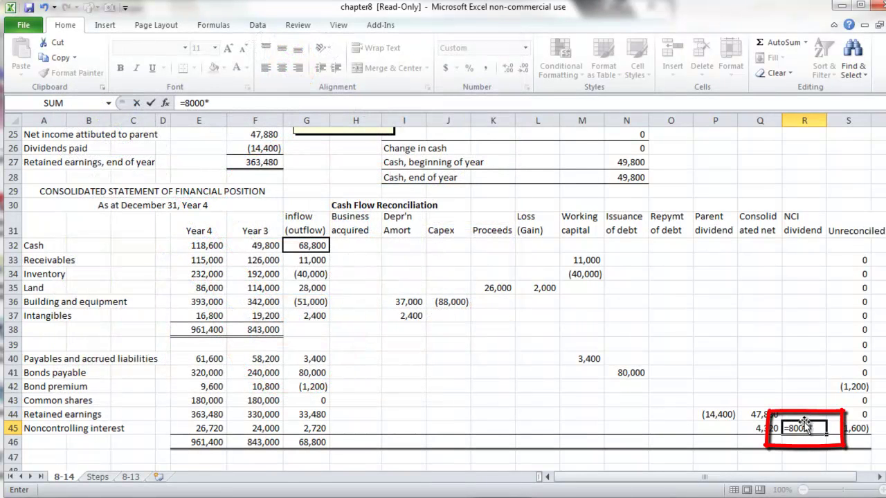
text(.2)
click(185, 103)
text(-)
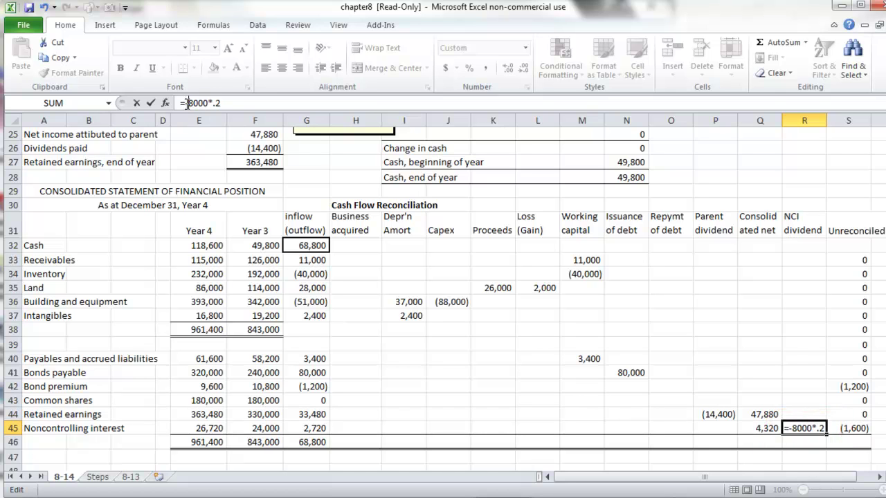
key(Return)
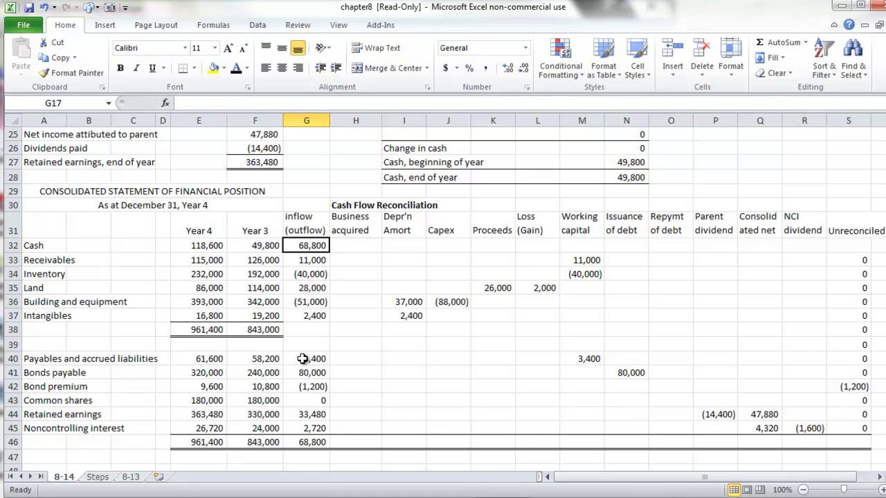
Check the unreconciled bond premium difference and enter -1200 as Interest expense's non-cash adjustment
click(844, 385)
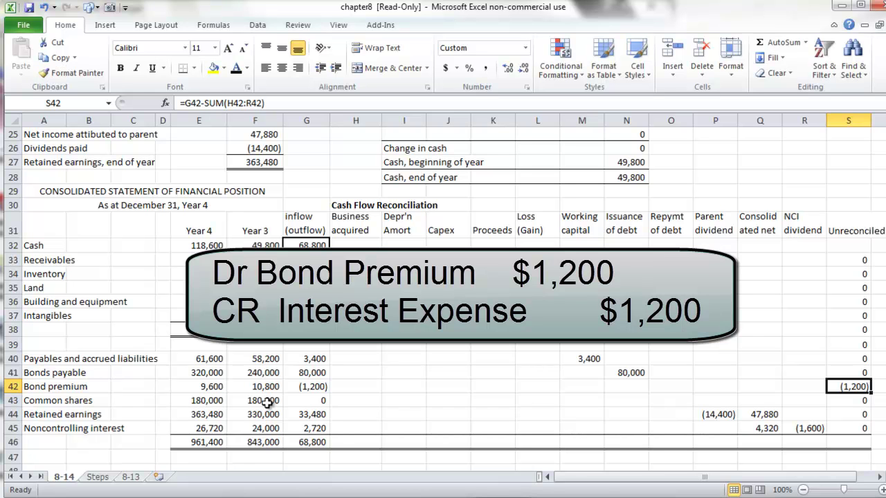
scroll(267, 402, up, 4)
click(307, 190)
text(-1200)
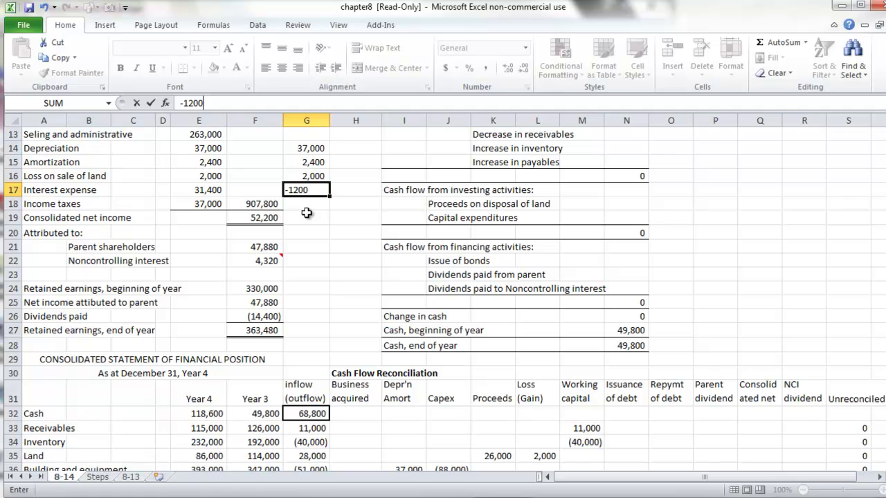
key(Return)
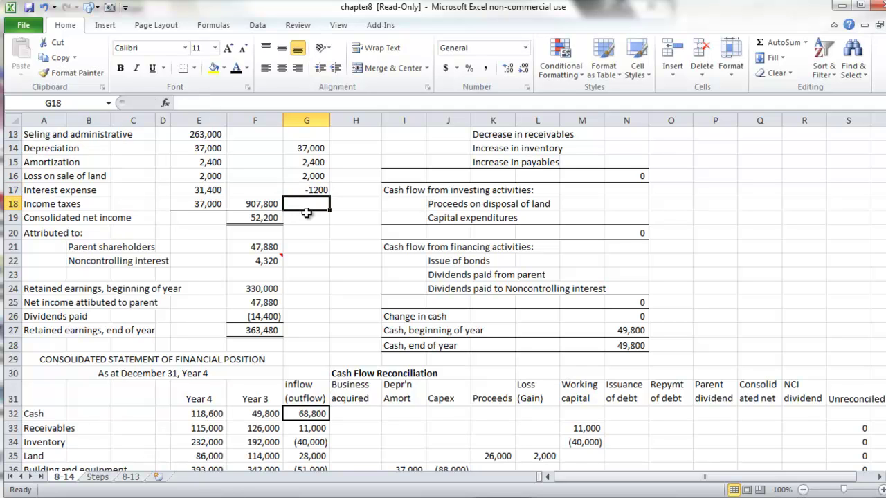
scroll(307, 213, down, 5)
click(408, 343)
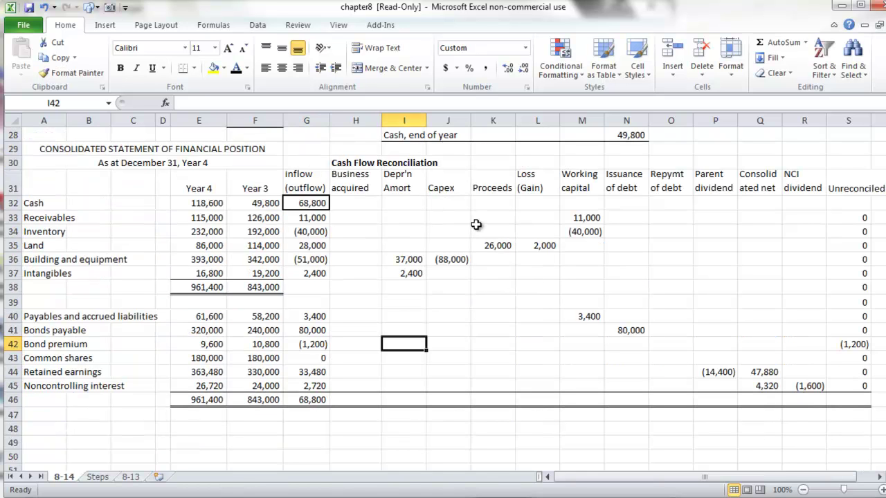
Enter -1200 bond premium amortization in I42, then select the cash flow block I5:N28
text(-1)
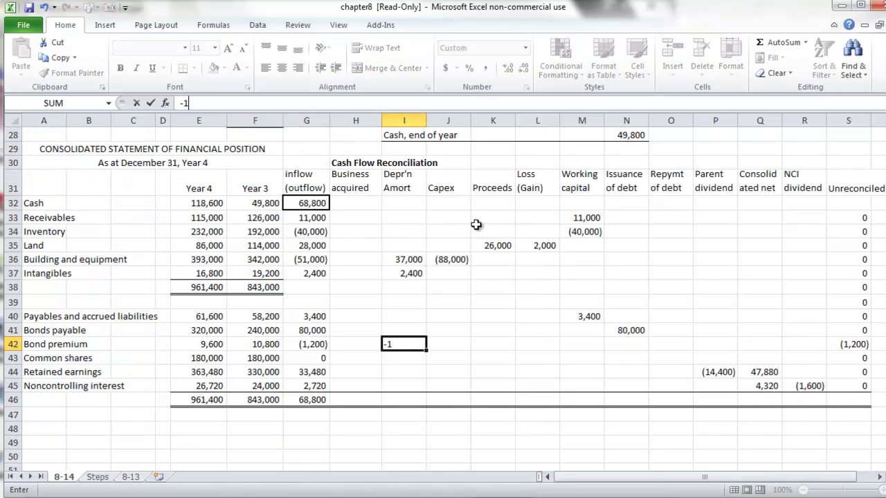
text(200)
key(Return)
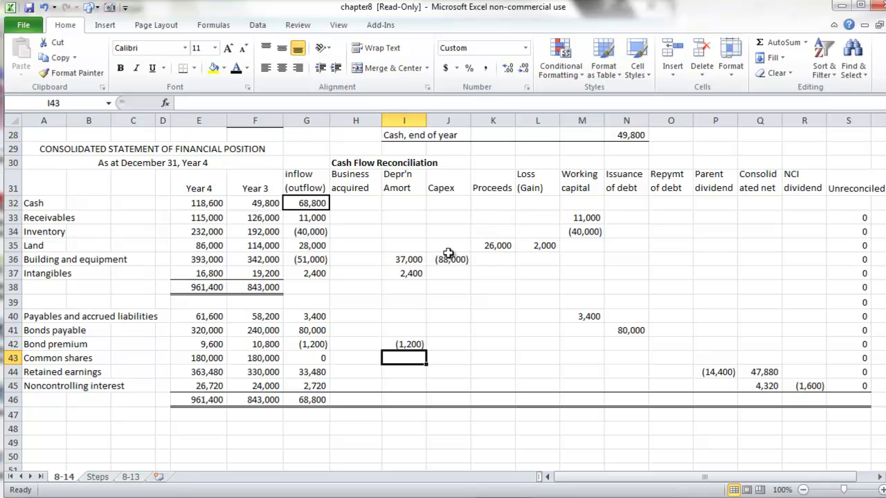
scroll(449, 253, up, 8)
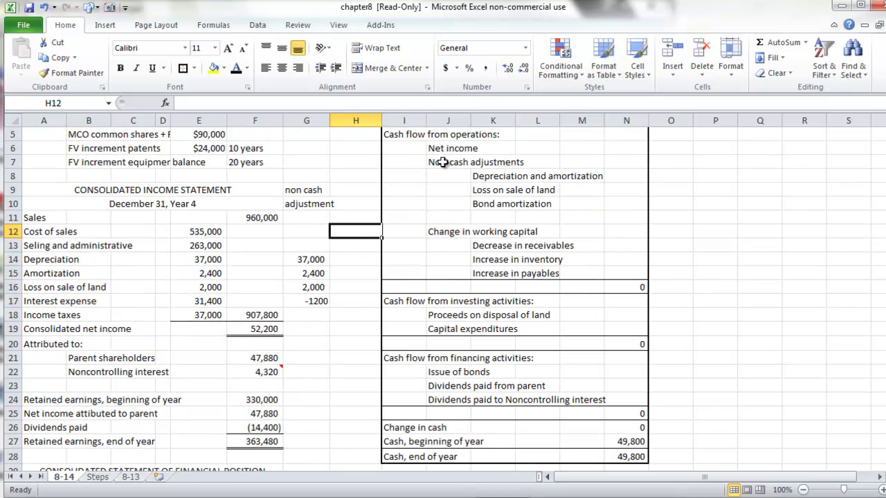
click(389, 134)
drag(390, 135, 625, 462)
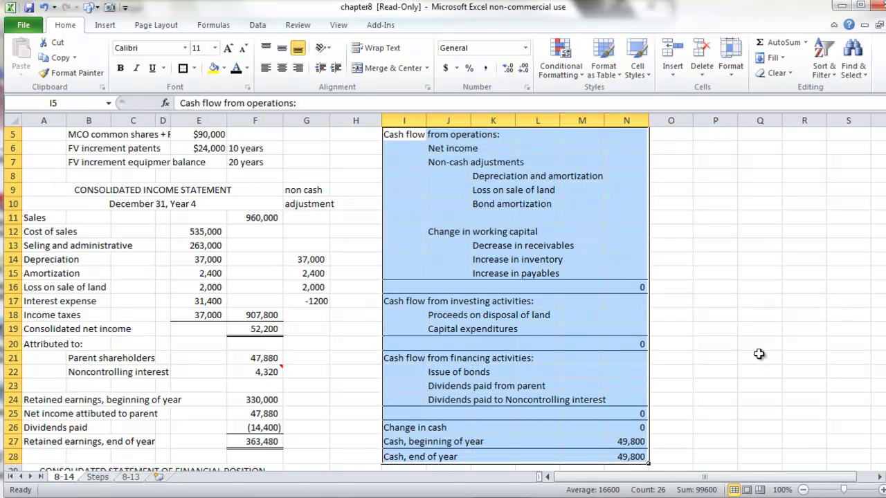
Link the cash flow net income in N6 to consolidated net income in F19 (52,200)
click(670, 302)
click(628, 149)
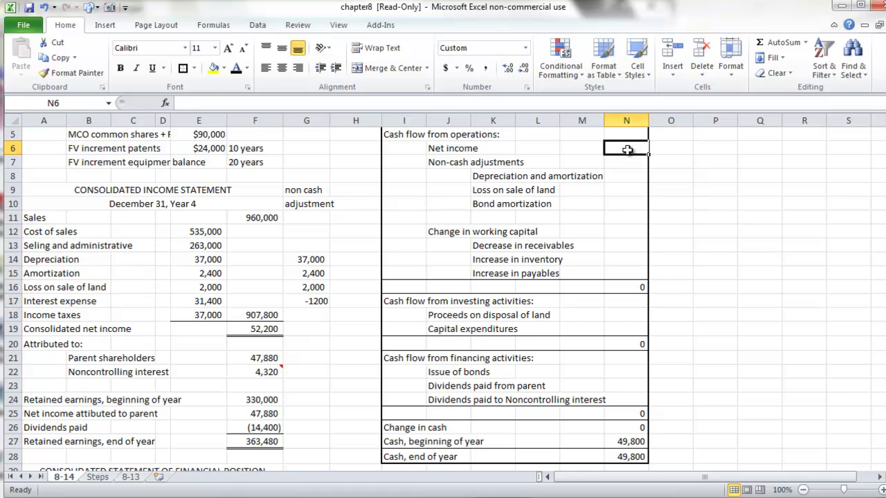
text(=)
click(259, 330)
key(Return)
Set depreciation and amortization in N8 to =G14+G15, giving 39,400
key(Down)
text(=)
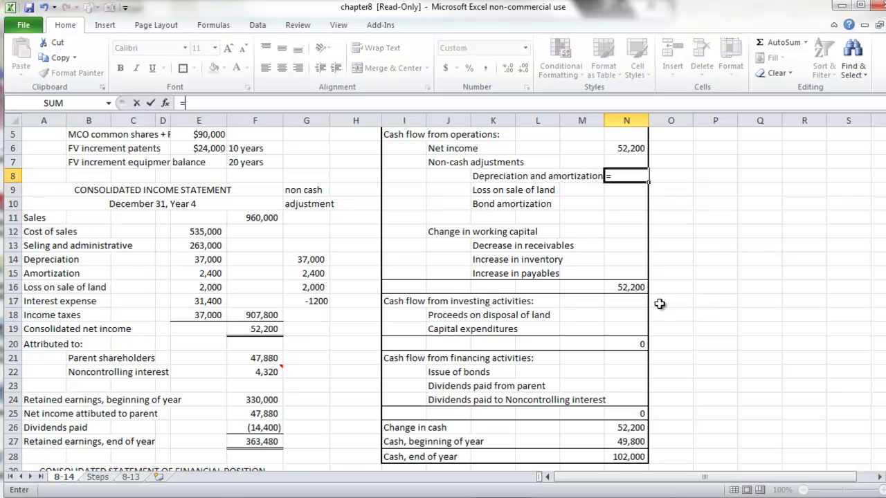
click(309, 261)
text(+)
click(313, 274)
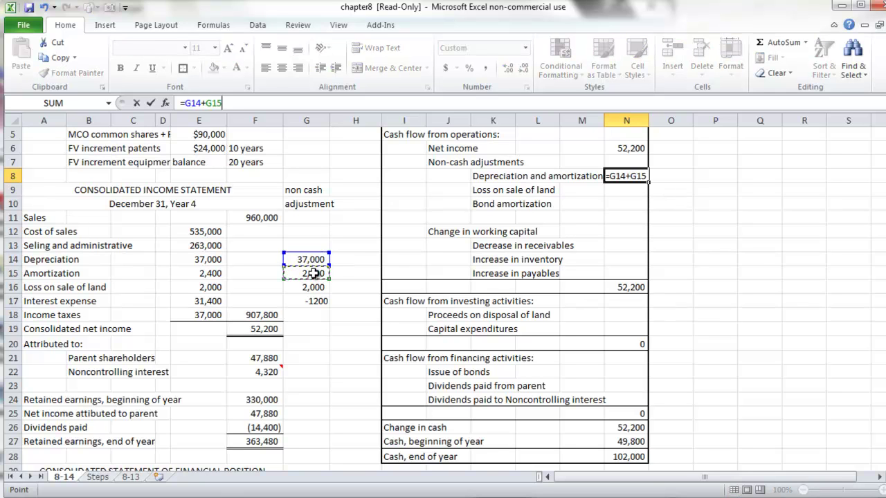
key(Return)
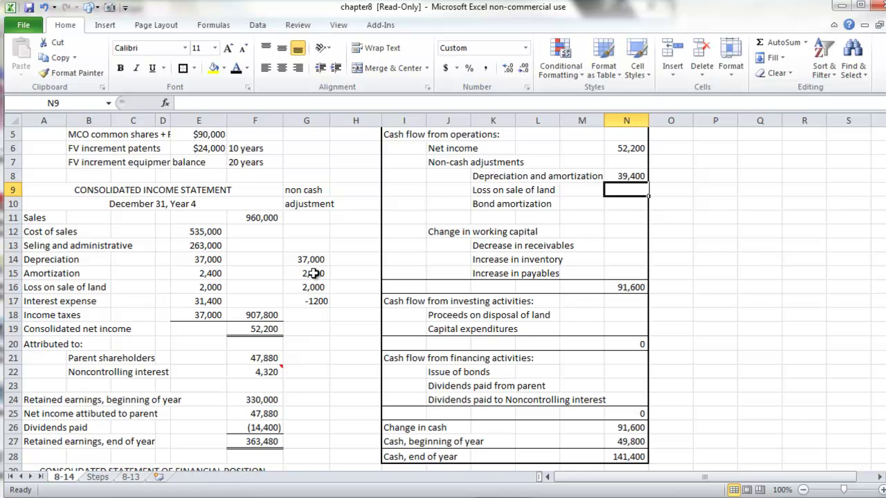
Link land loss 2,000 to G16 and bond amortization (1,200) to G17
text(=)
click(315, 288)
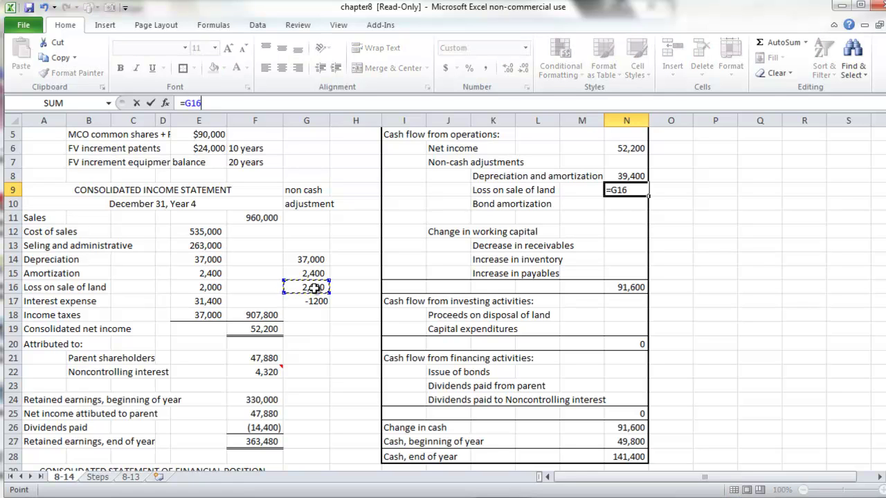
key(Return)
text(=)
click(316, 301)
key(Return)
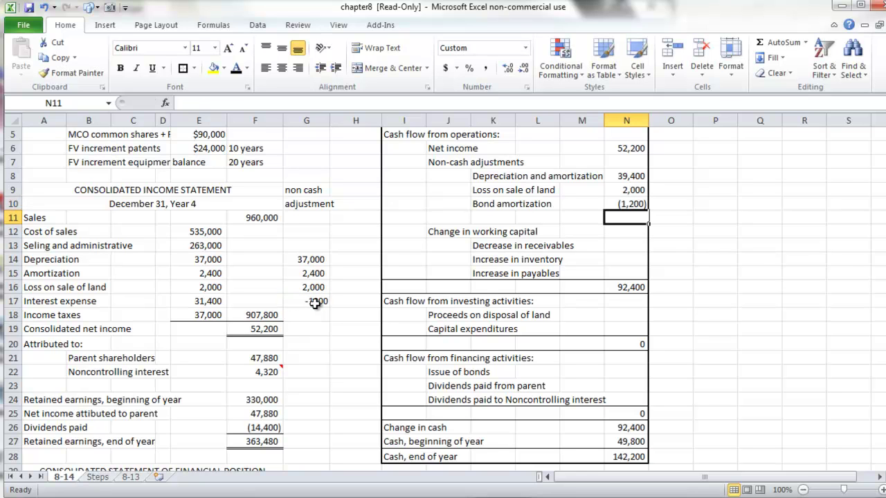
click(624, 244)
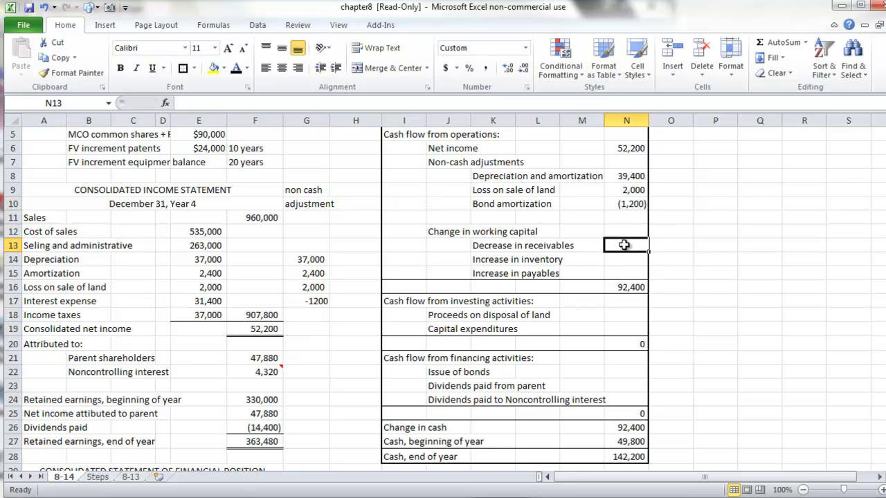
text(=)
scroll(443, 297, down, 5)
Link receivables 11,000, inventory (40,000) and payables 3,400 to M33, M34 and M40
click(593, 347)
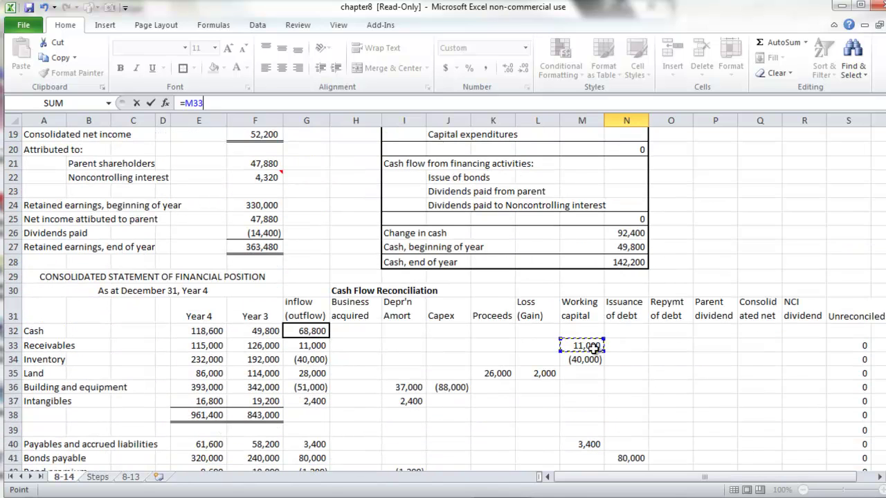
key(Return)
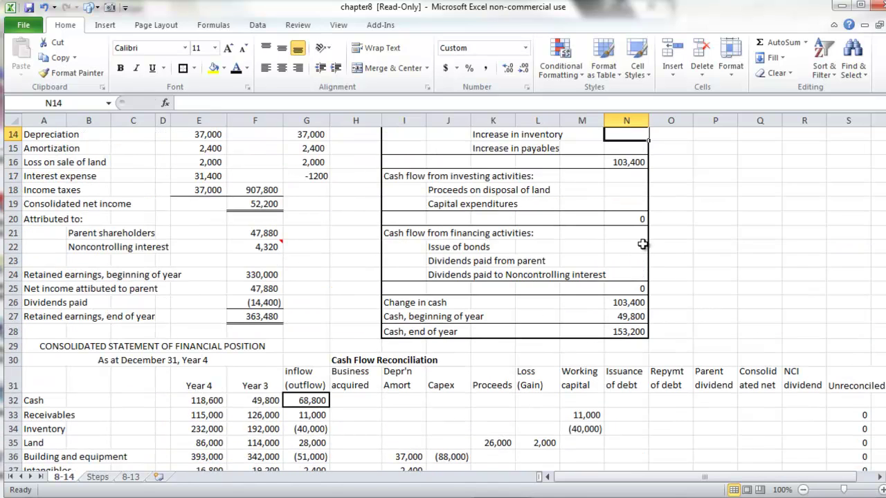
text(=)
click(581, 429)
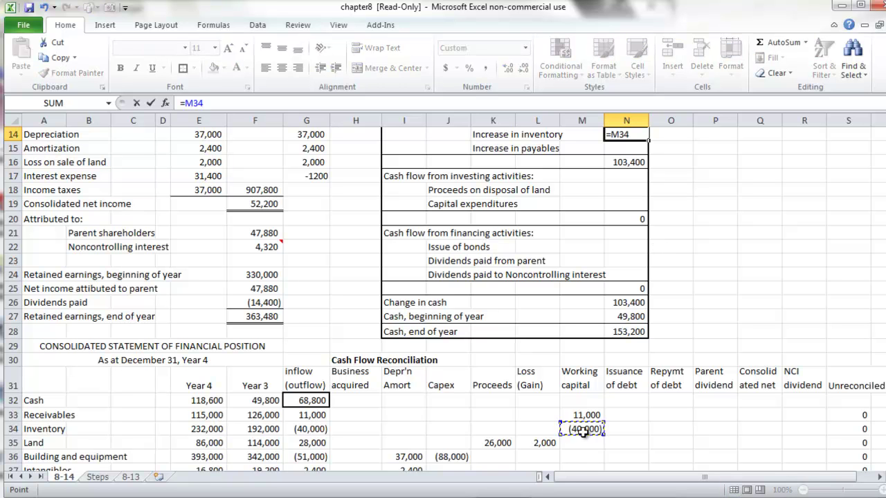
key(Return)
text(=)
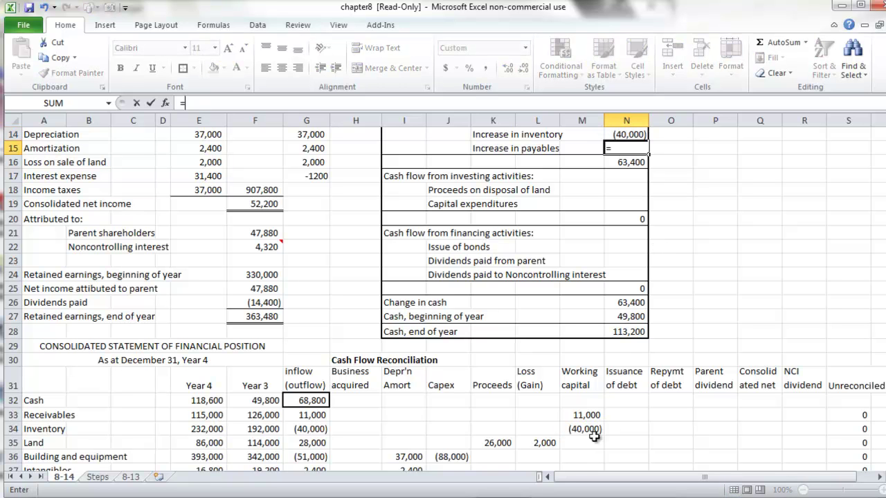
scroll(661, 434, down, 2)
click(589, 443)
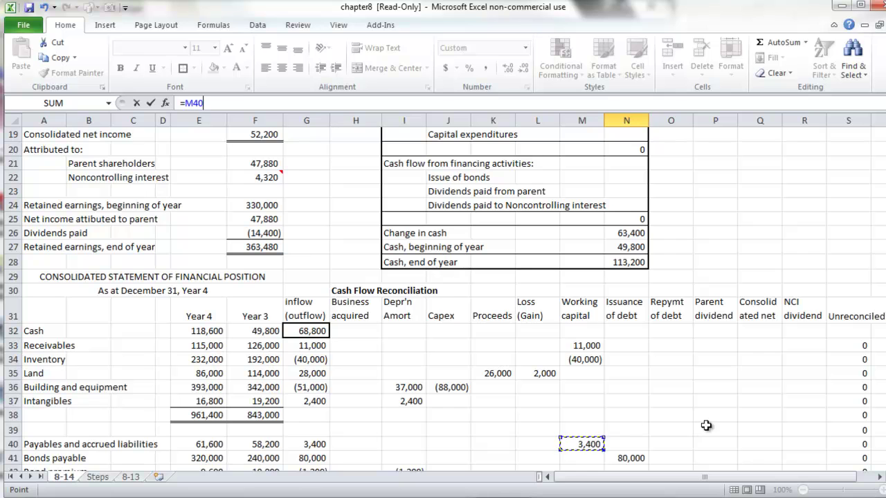
key(Return)
Link land proceeds 26,000 to K35 and capital expenditures (88,000) to J36
click(626, 162)
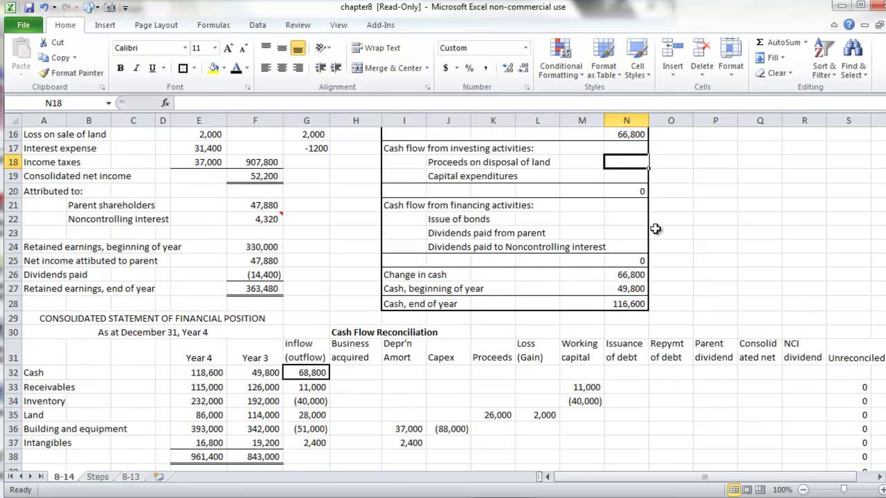
text(=)
click(499, 415)
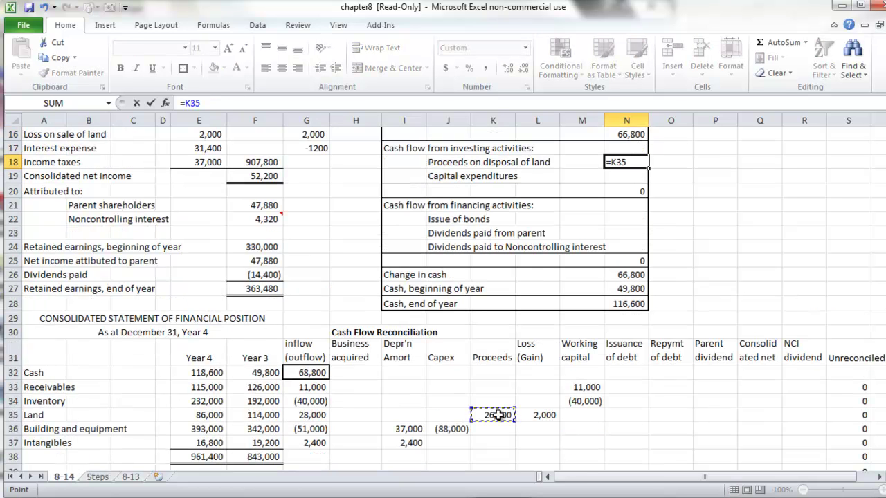
key(Return)
text(=)
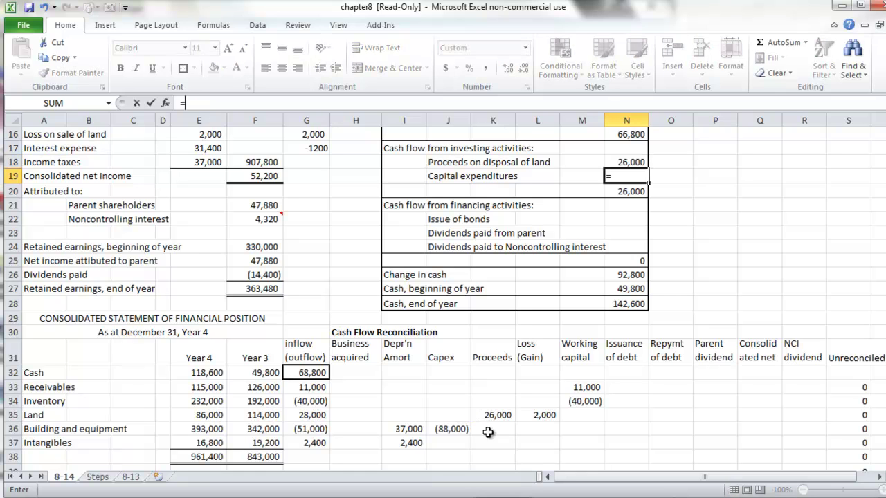
click(449, 429)
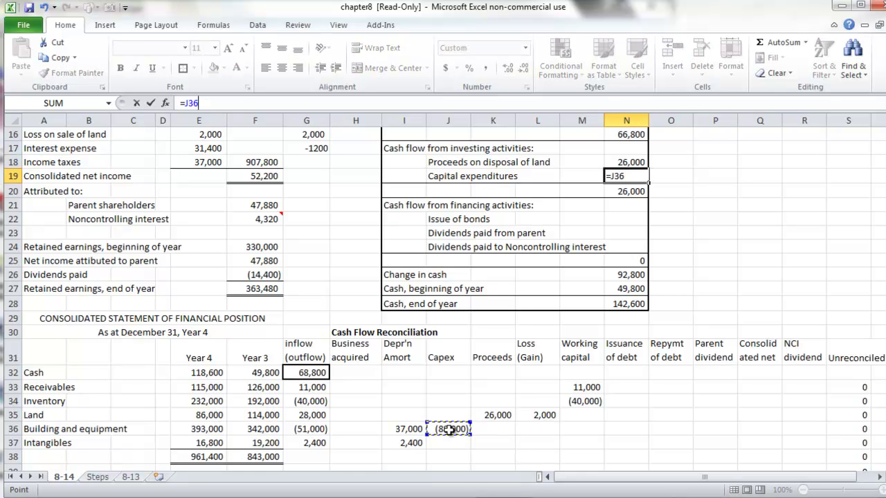
key(Return)
click(628, 218)
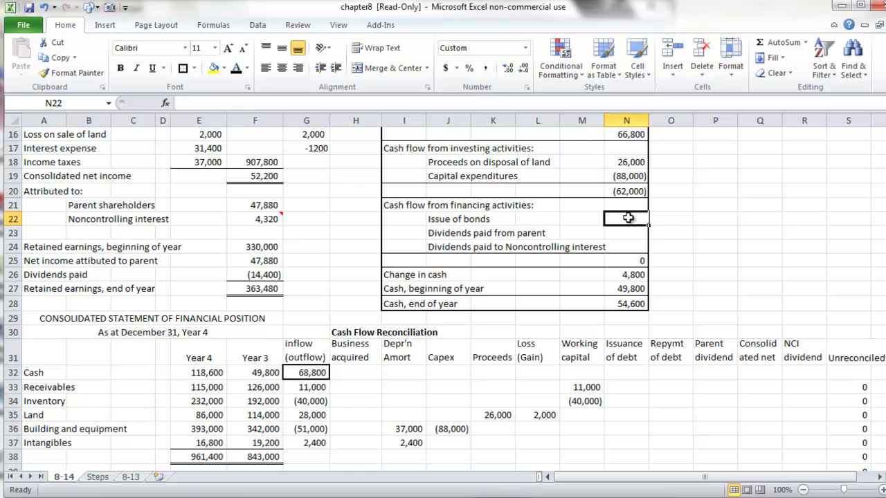
Link bonds 80,000, parent dividends (14,400) and NCI dividends (1,600) to N41, P44, R45
text(=)
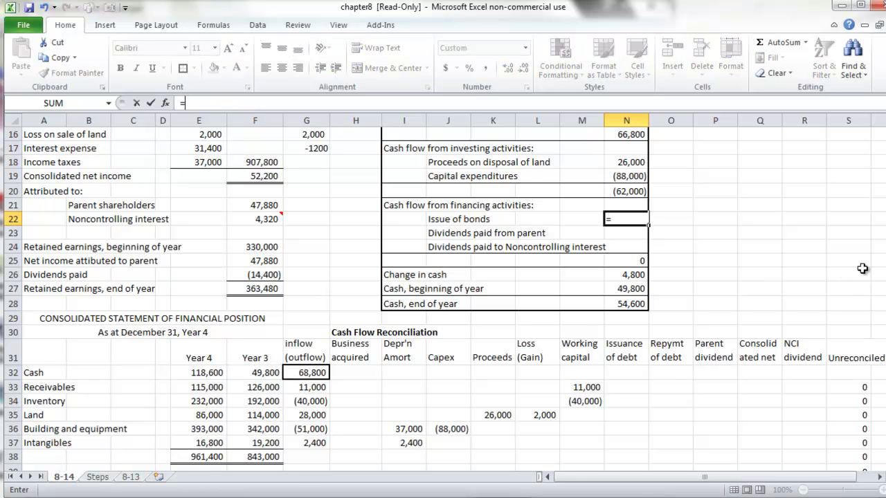
scroll(640, 409, down, 2)
click(637, 405)
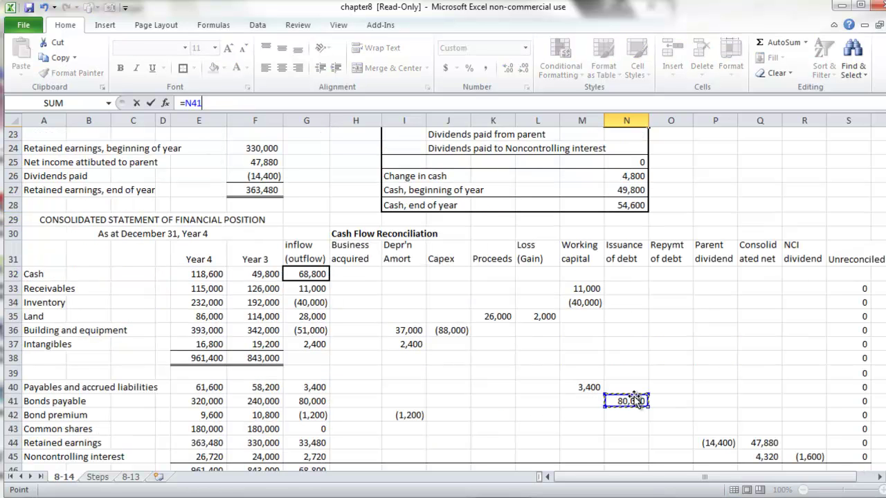
key(Return)
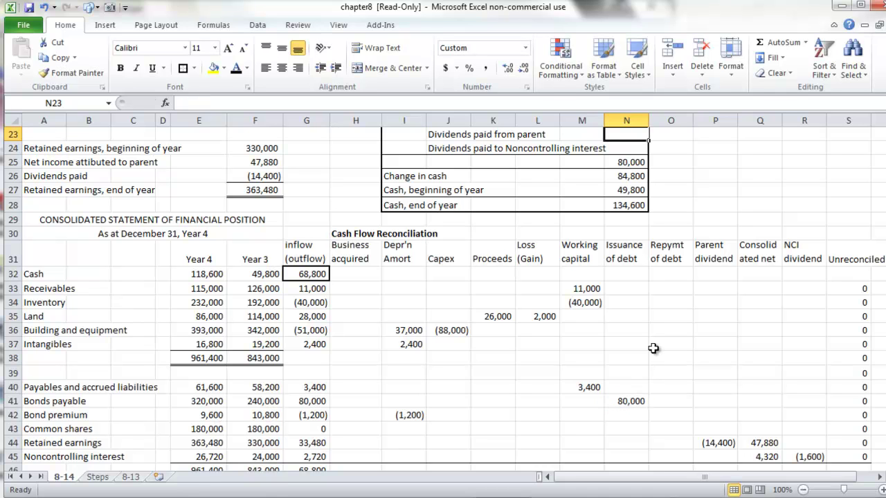
text(=)
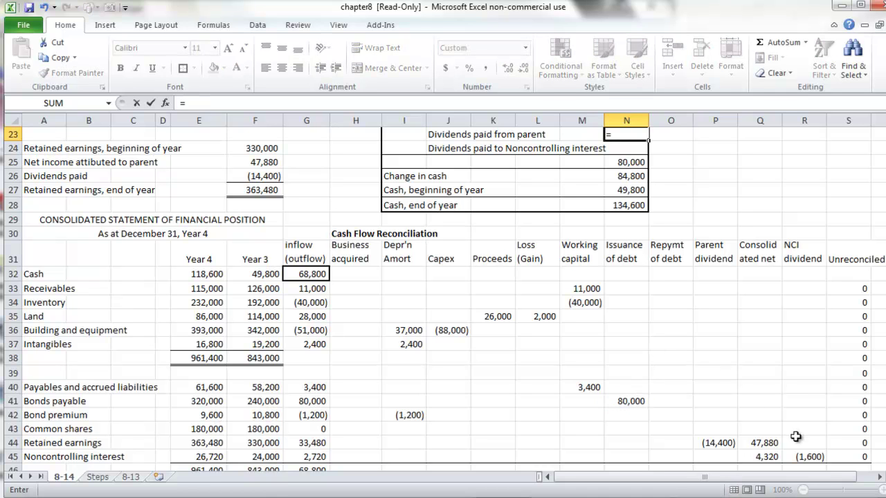
click(720, 442)
key(Return)
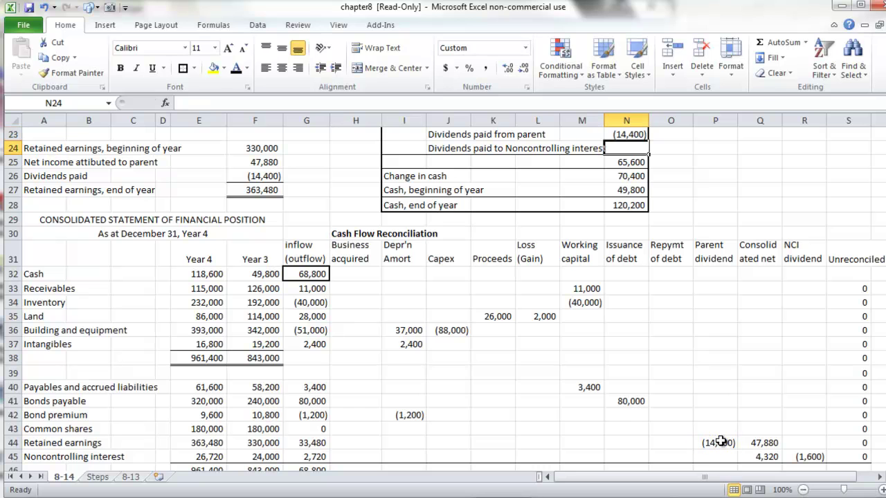
text(=)
click(811, 456)
key(Return)
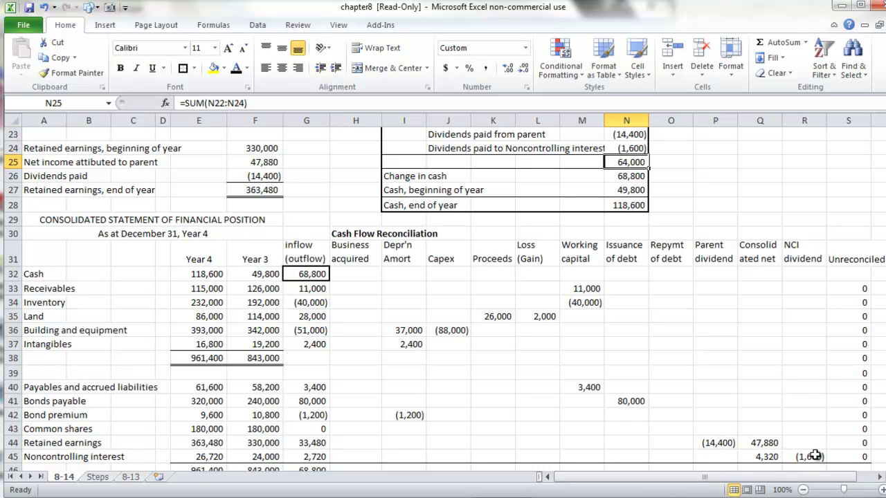
scroll(712, 407, up, 6)
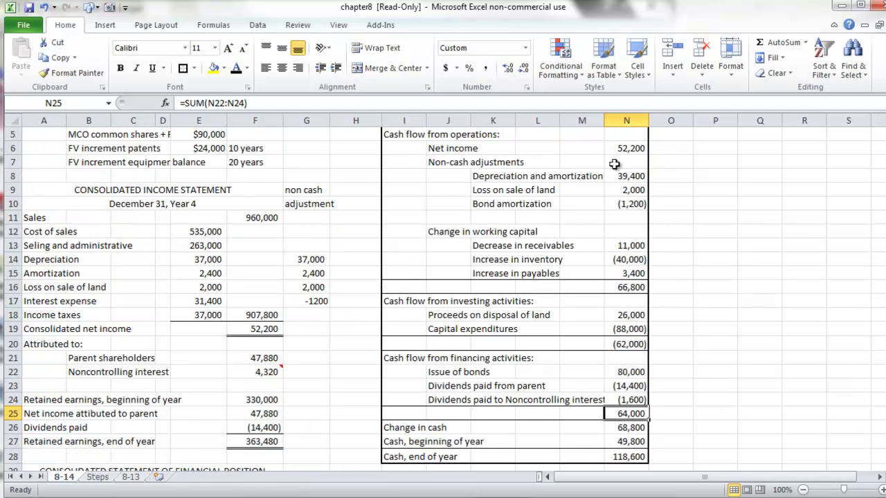
click(639, 429)
scroll(626, 447, down, 3)
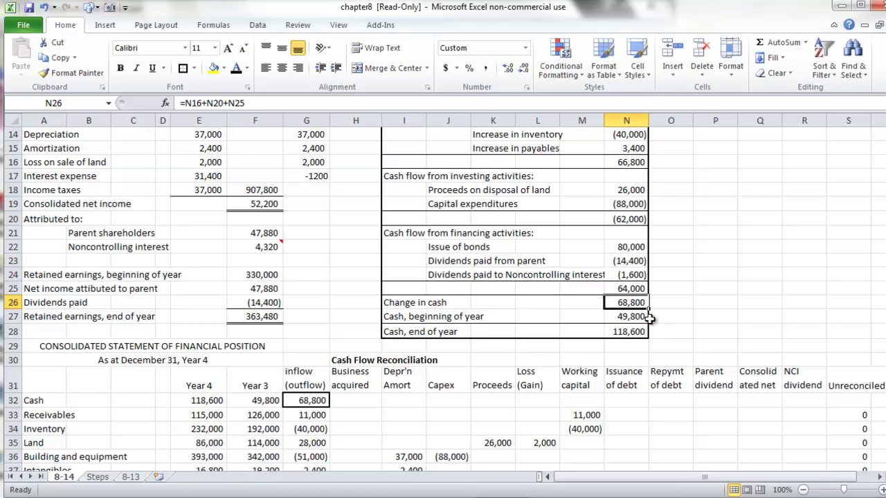
click(182, 397)
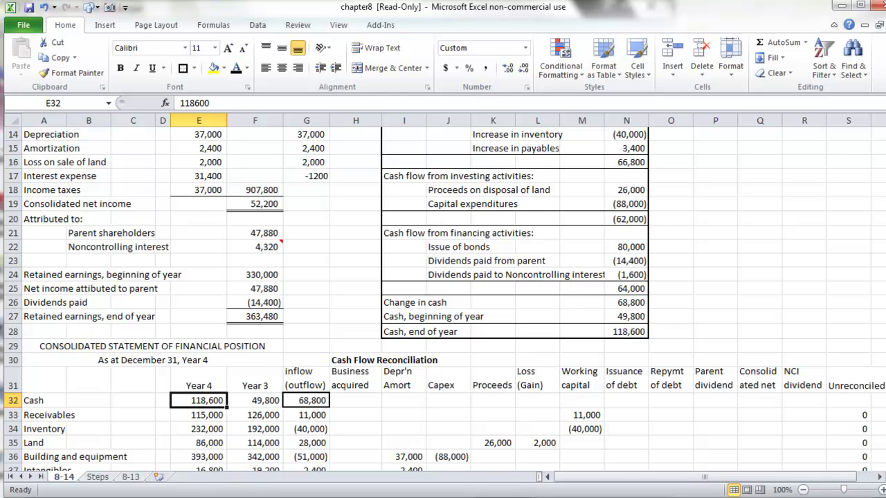
scroll(365, 278, down, 3)
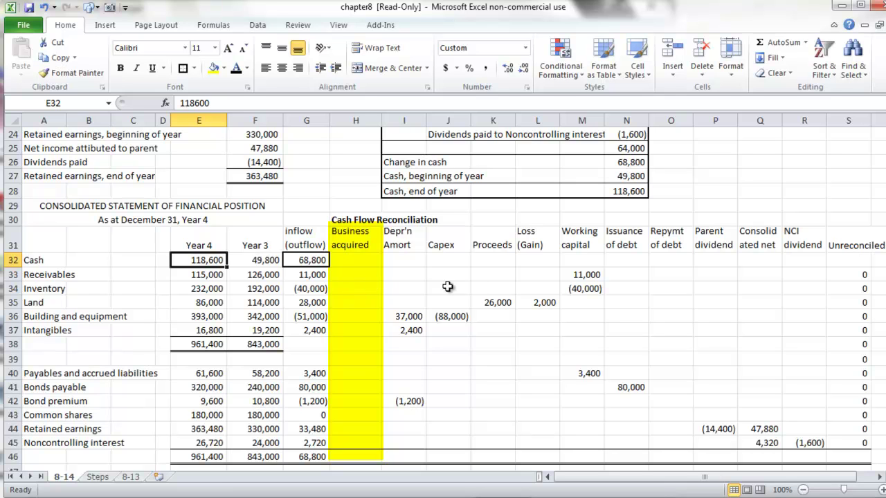
click(597, 275)
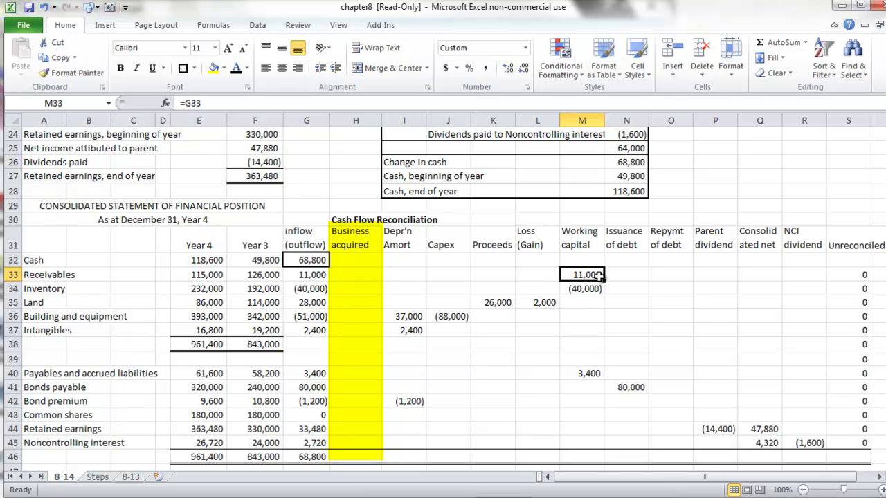
click(452, 317)
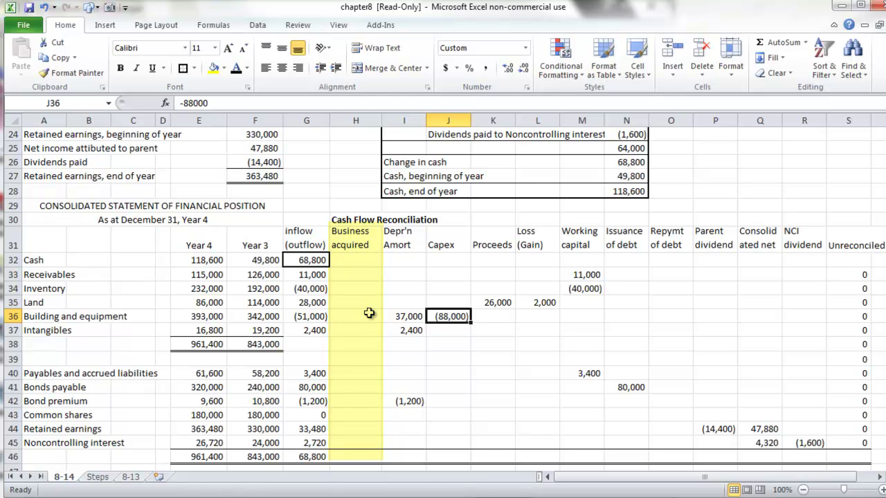
scroll(368, 313, up, 4)
scroll(369, 314, up, 1)
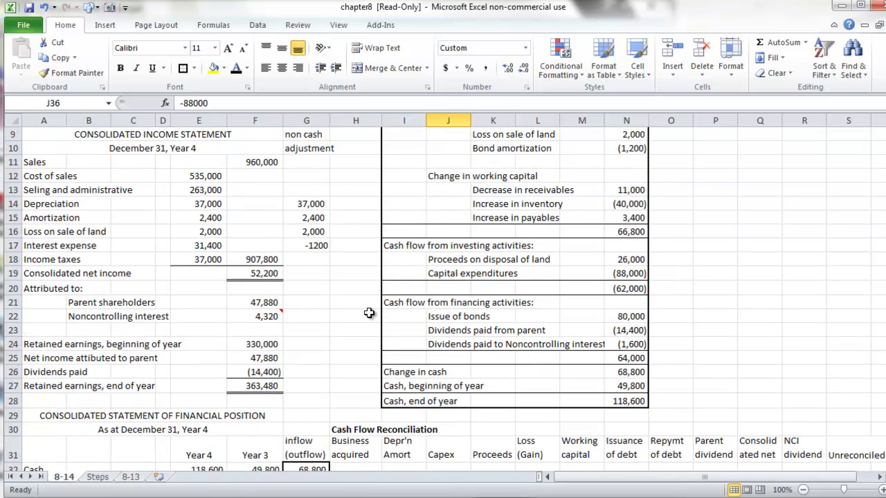
click(452, 273)
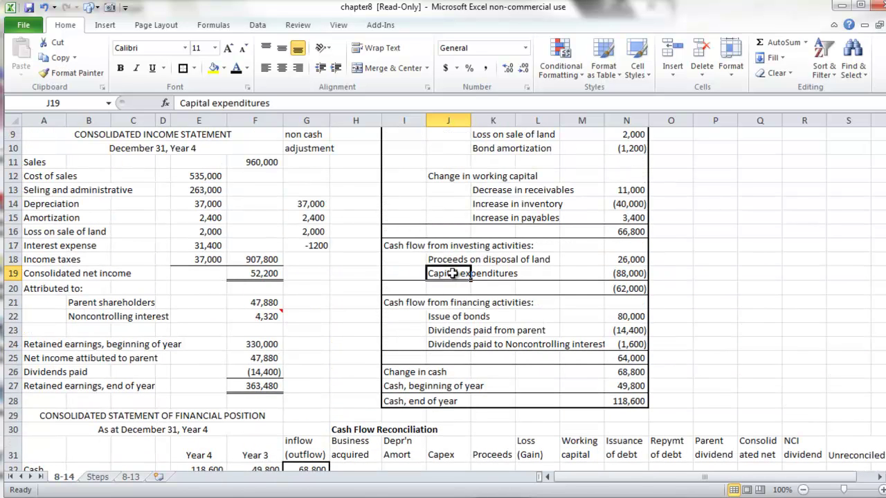
key(ctrl+shift+Right)
scroll(486, 274, down, 5)
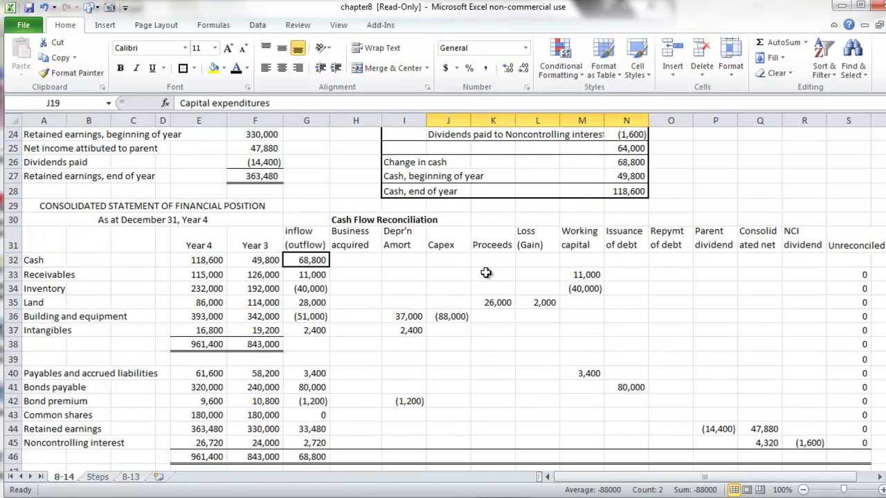